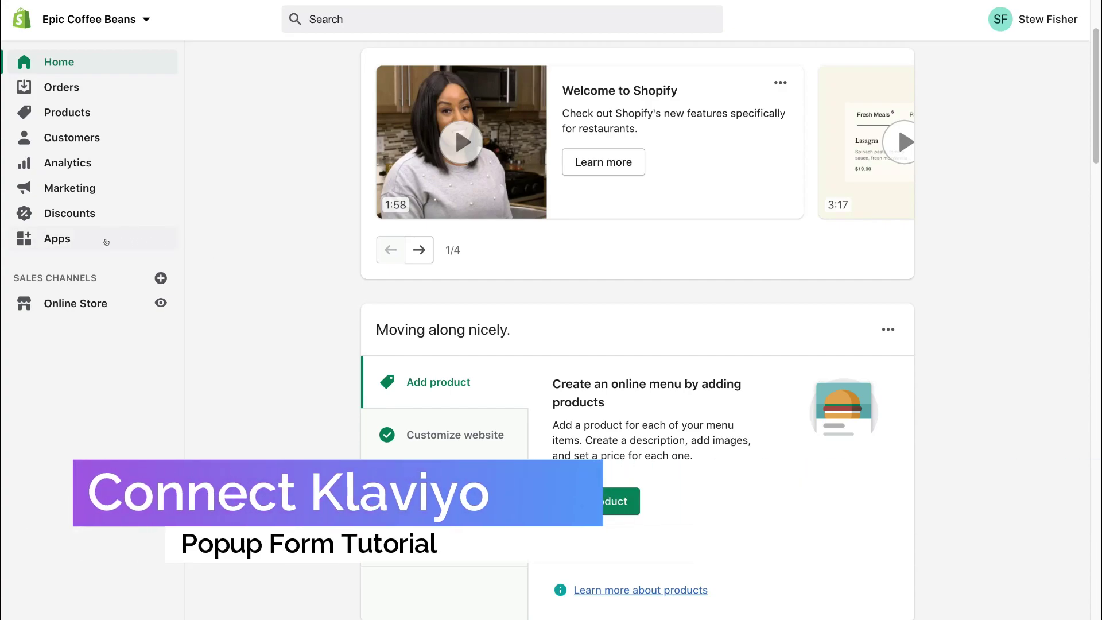
- Search the Shopify App Store for Klaviyo and open the listing for Klaviyo: Email, SMS & Forms
left_click(106, 241)
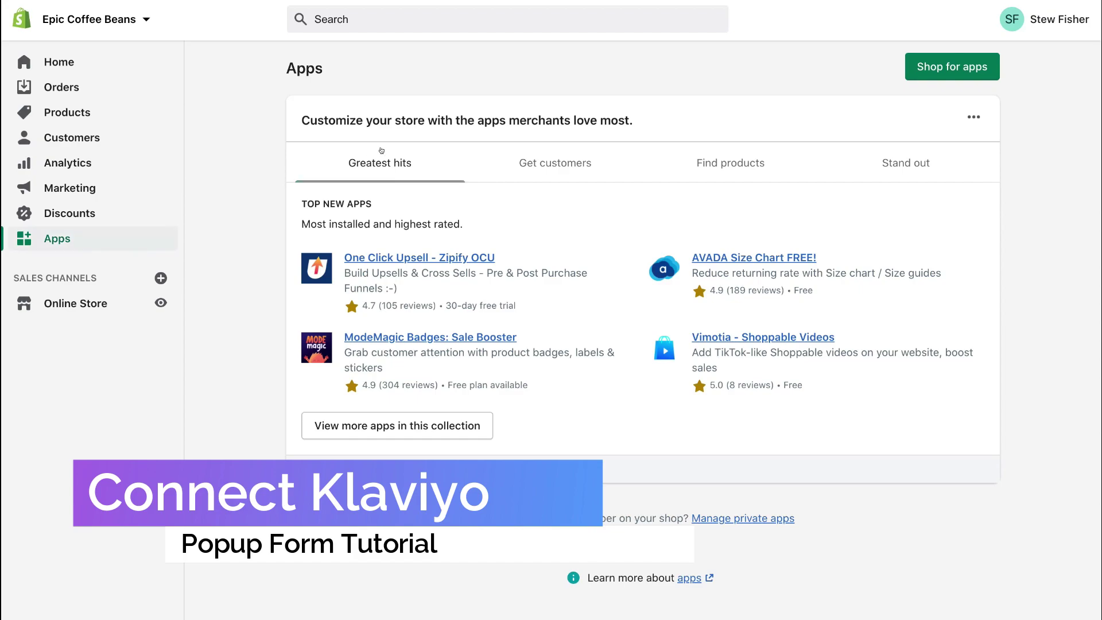
left_click(951, 68)
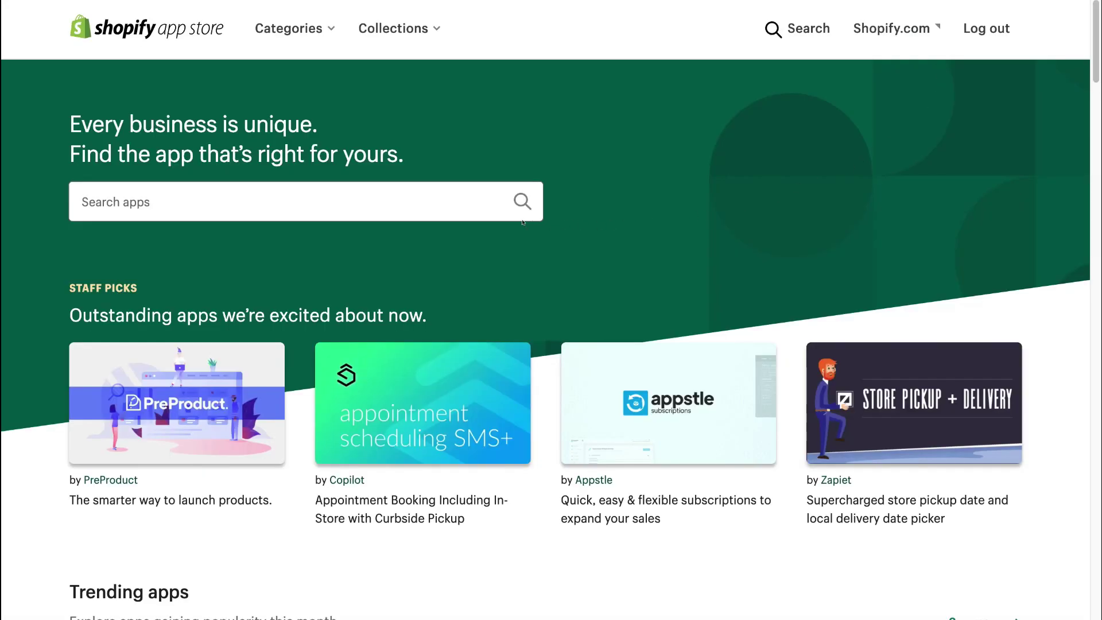
left_click(393, 205)
type("Klaviyo")
left_click(516, 200)
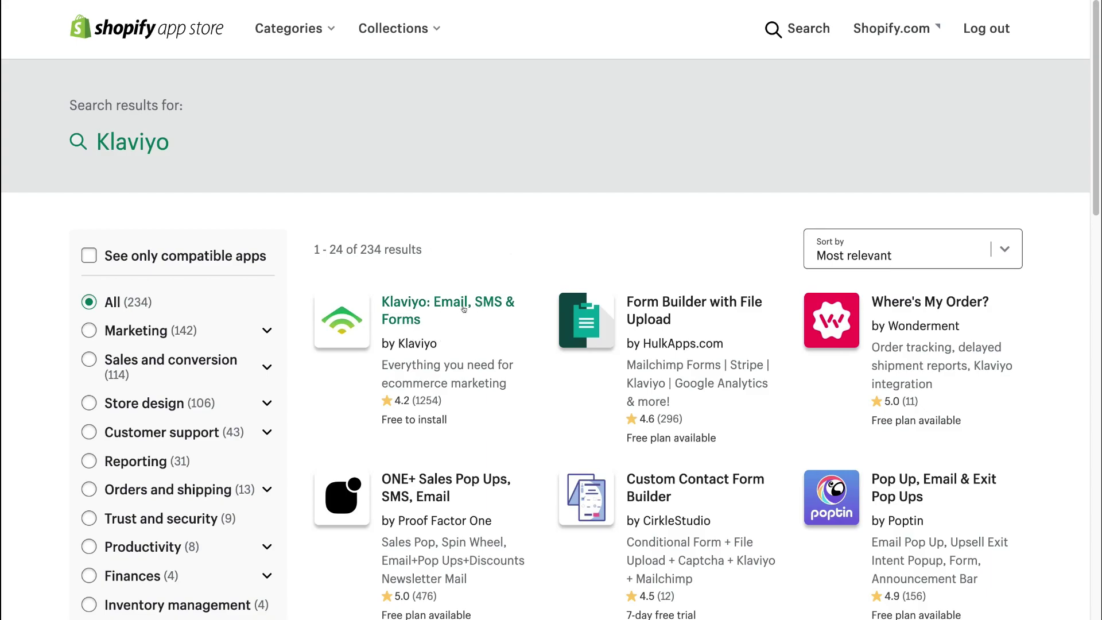
left_click(422, 302)
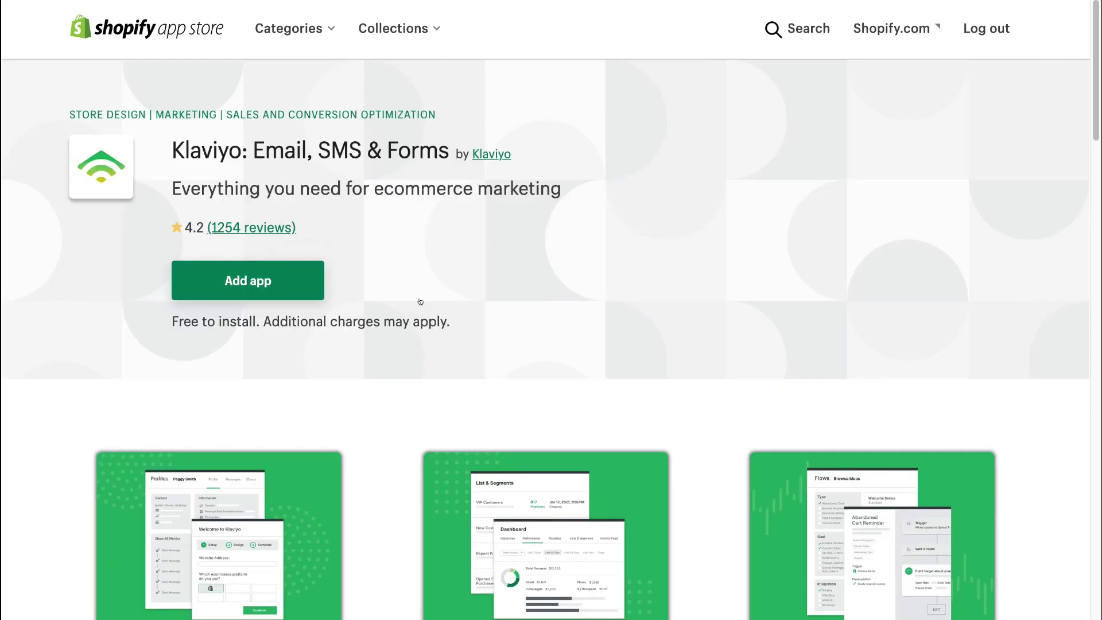
- Add the Klaviyo app to the Epic Coffee Beans store and approve its installation
left_click(296, 267)
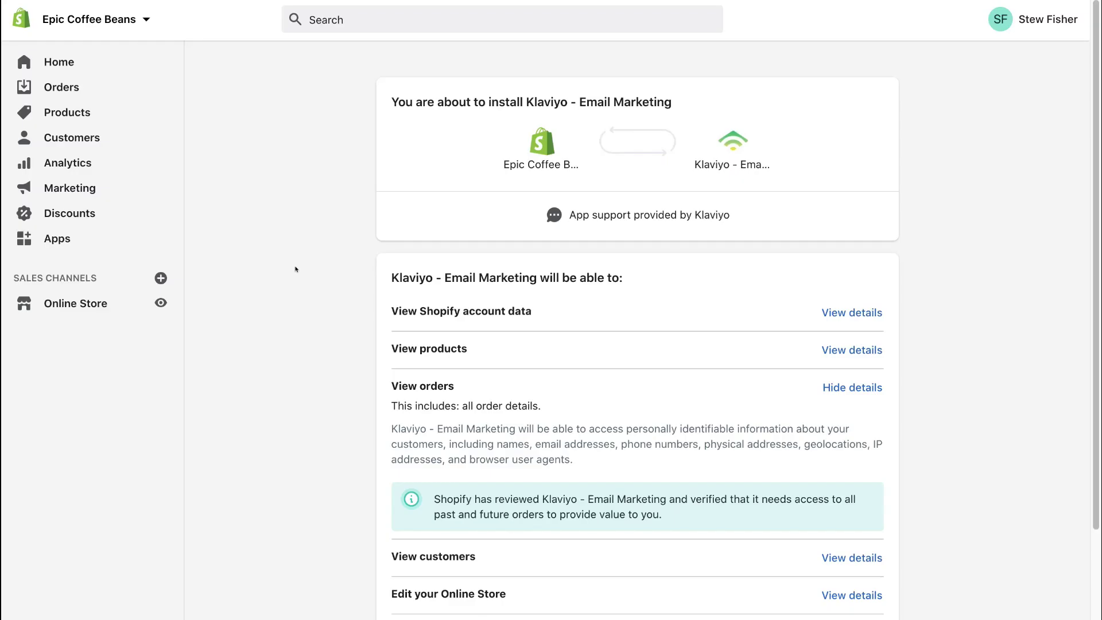
scroll(295, 269, "down", 3)
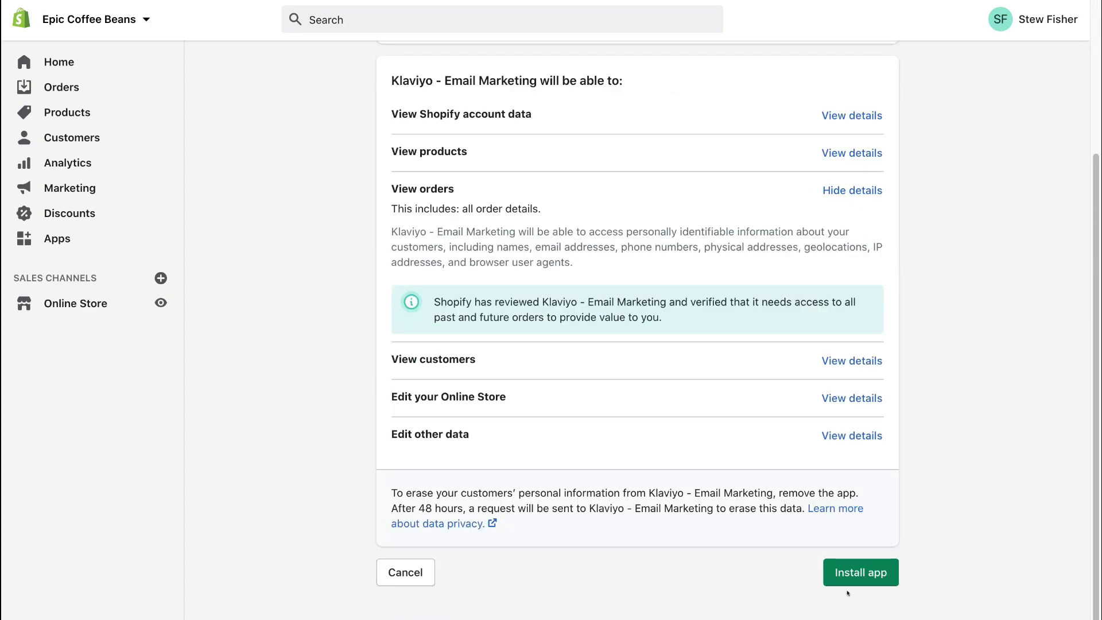
left_click(876, 573)
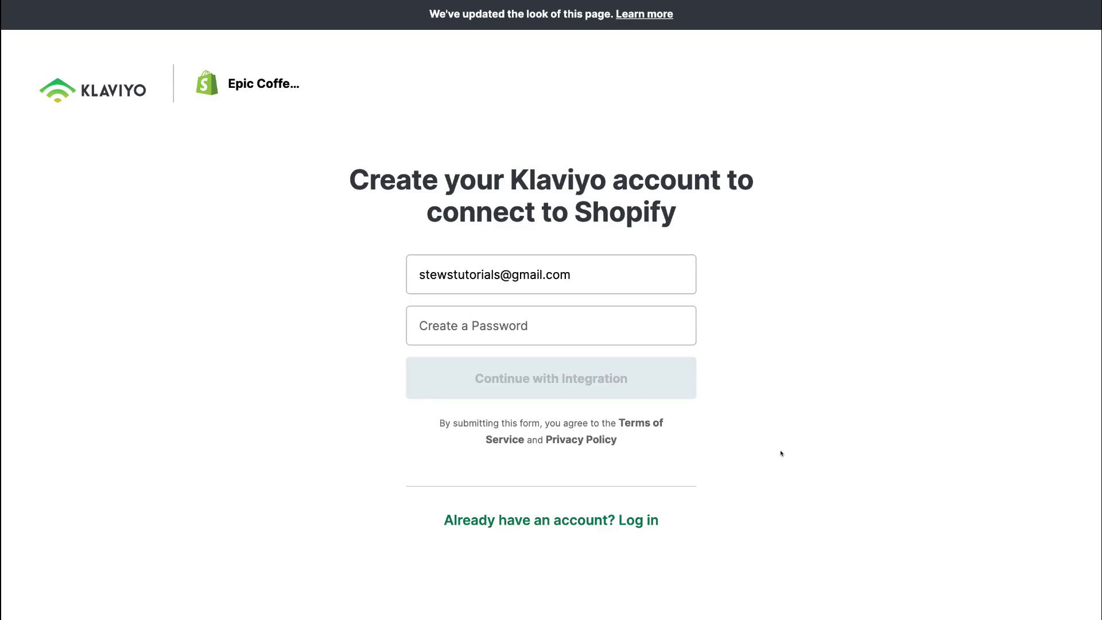
- Create the Klaviyo account by entering an account password and continue with the Shopify integration
left_click(635, 322)
key("ctrl+v")
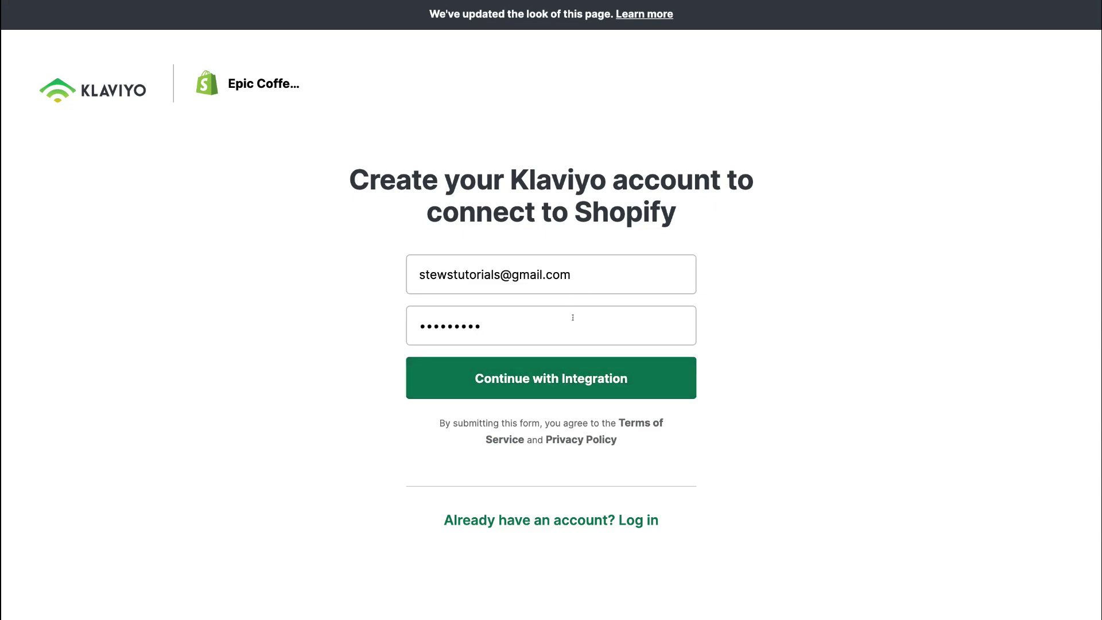
left_click(635, 388)
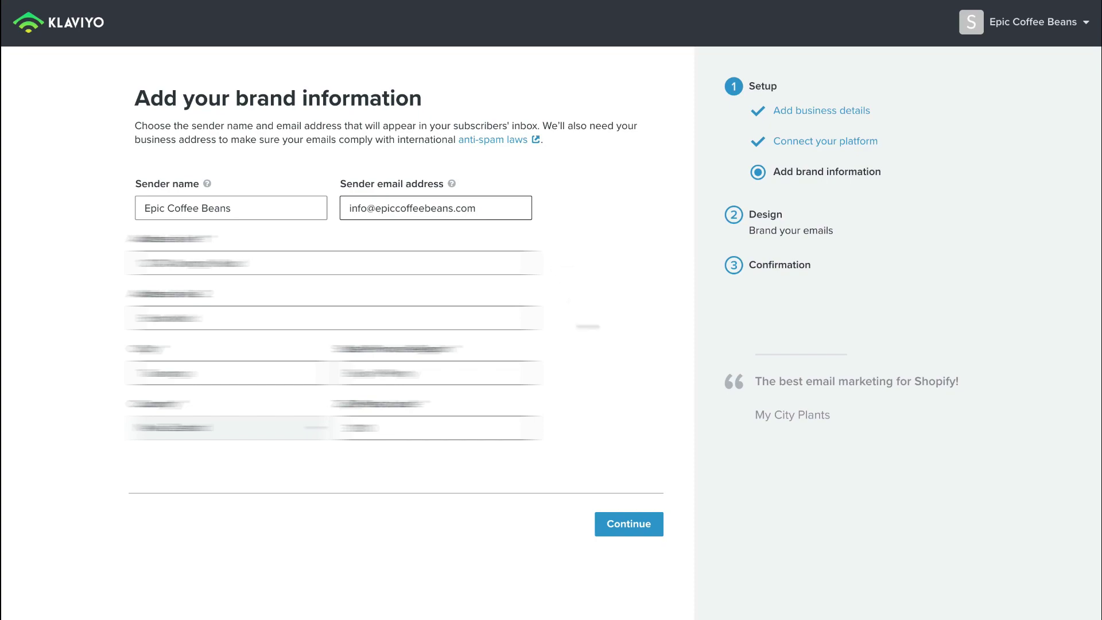
- Submit the brand information and accept the email template design to continue the account setup
left_click(622, 529)
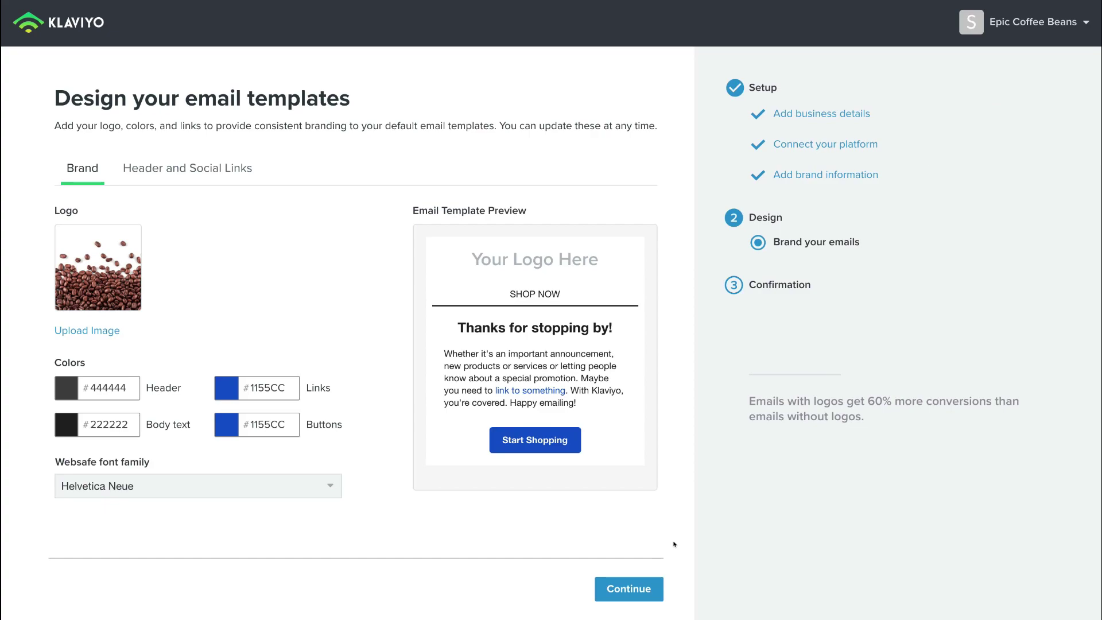
left_click(647, 588)
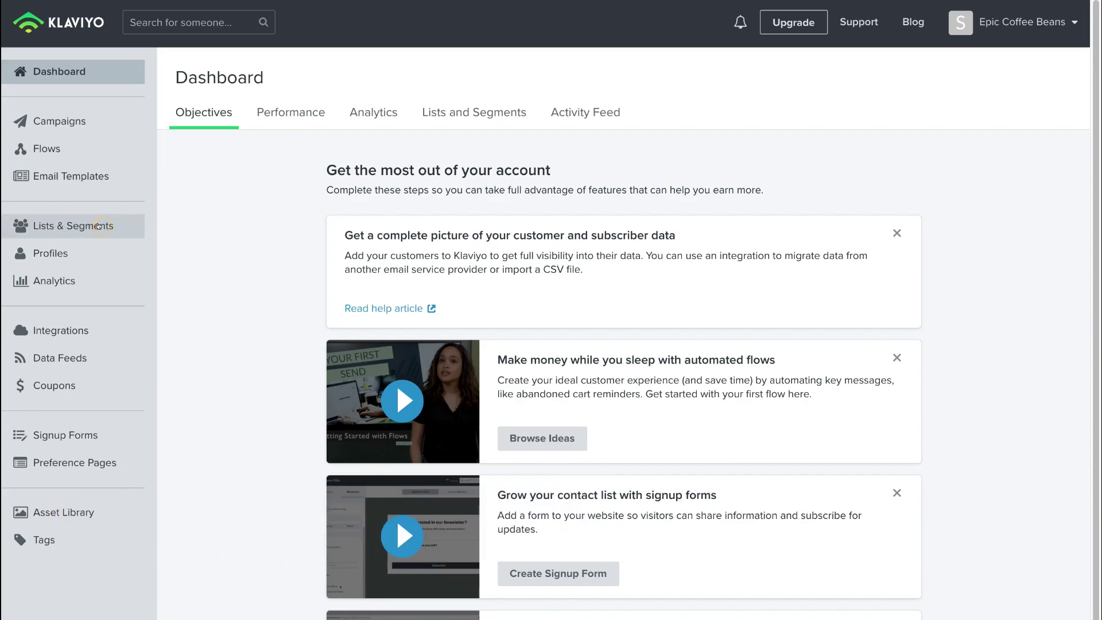
- Create a new list named "Popup Subscribers" under Lists & Segments
left_click(98, 226)
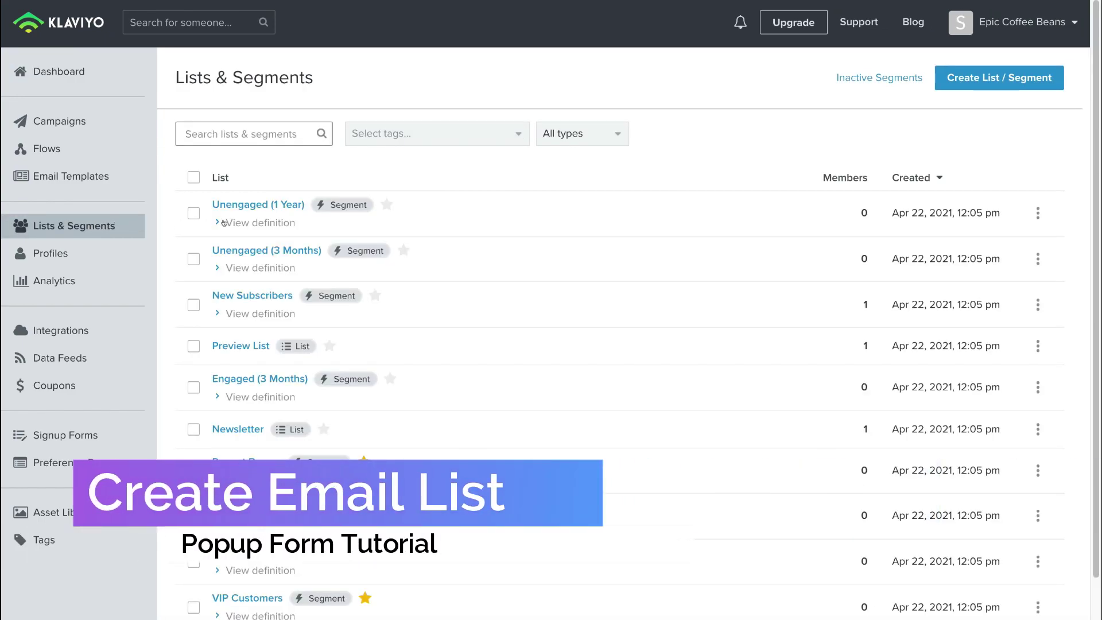
left_click(964, 86)
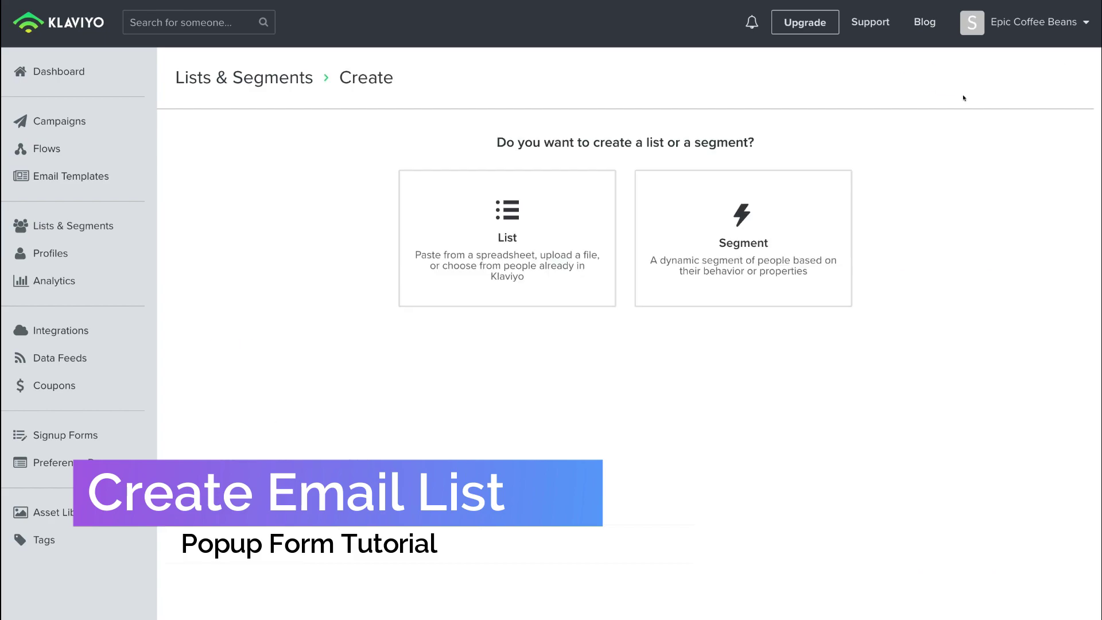
left_click(532, 266)
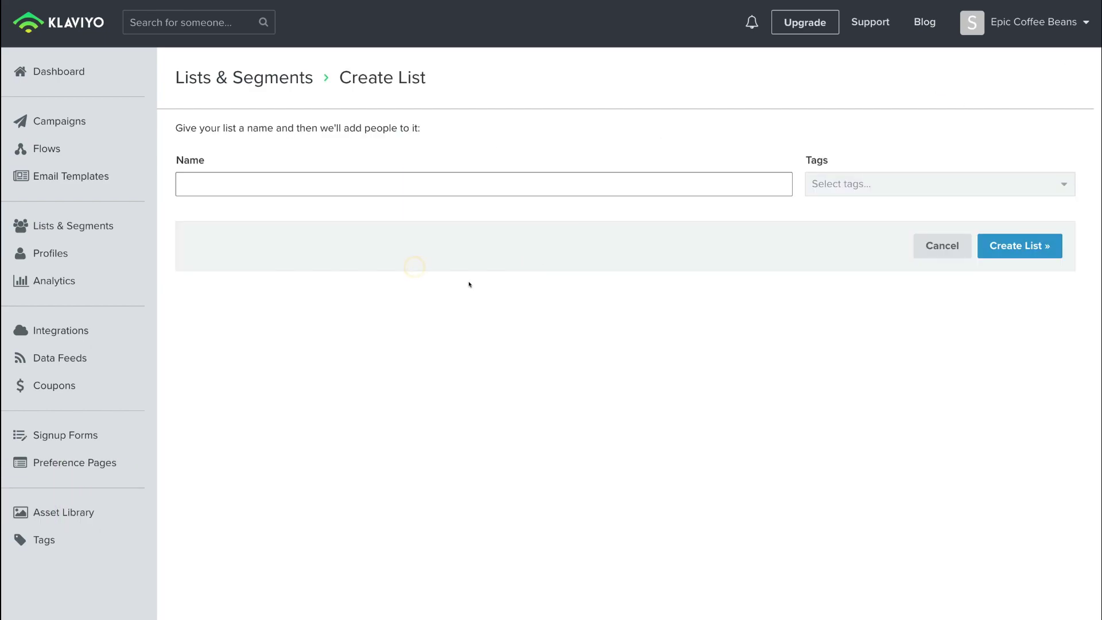
left_click(254, 180)
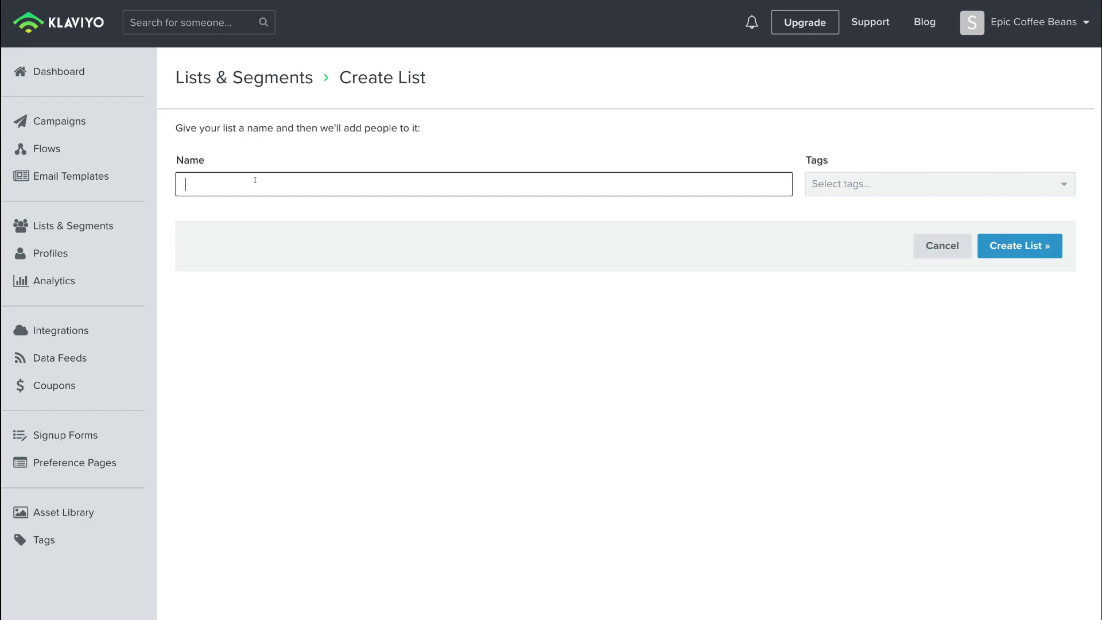
type("Popup Subscribers")
left_click(1014, 251)
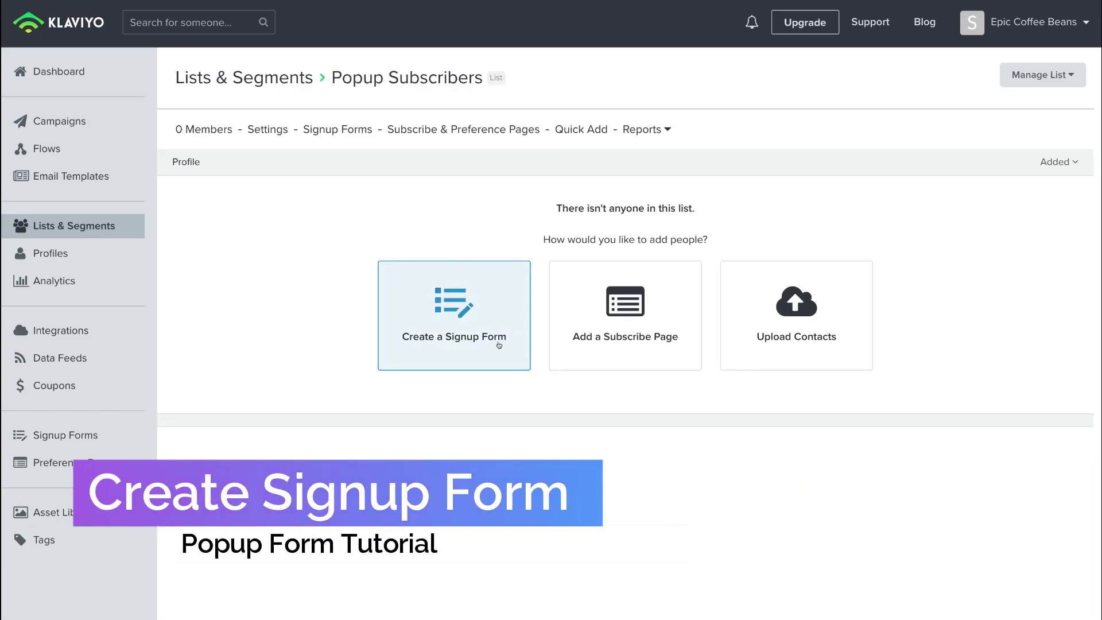
- Start a signup form for the Popup Subscribers list and filter the templates to the Popup type
left_click(483, 324)
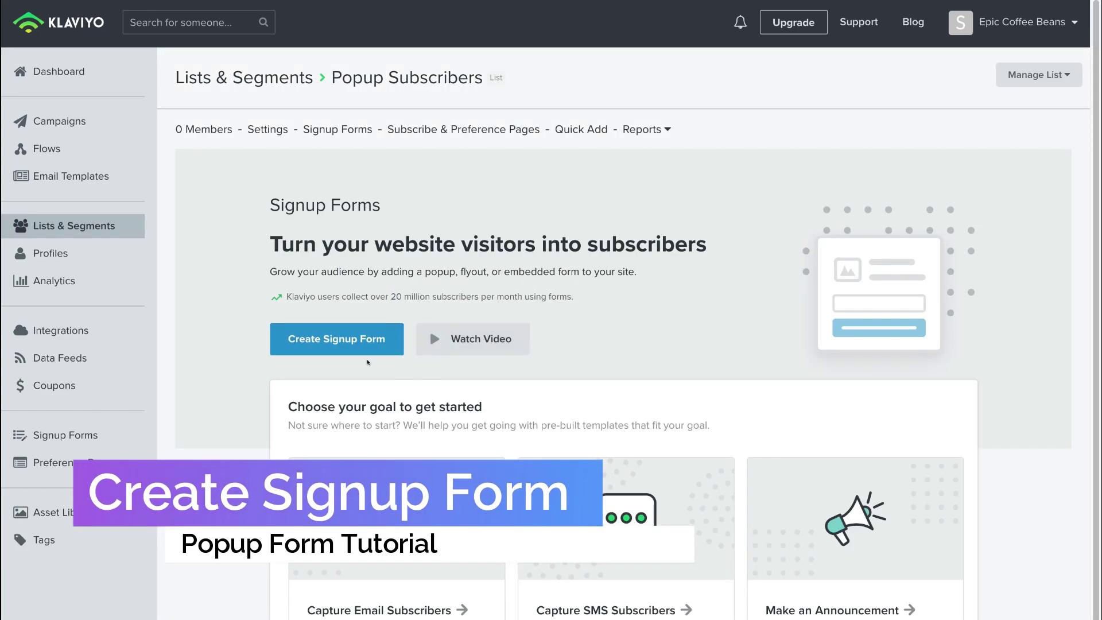
left_click(317, 347)
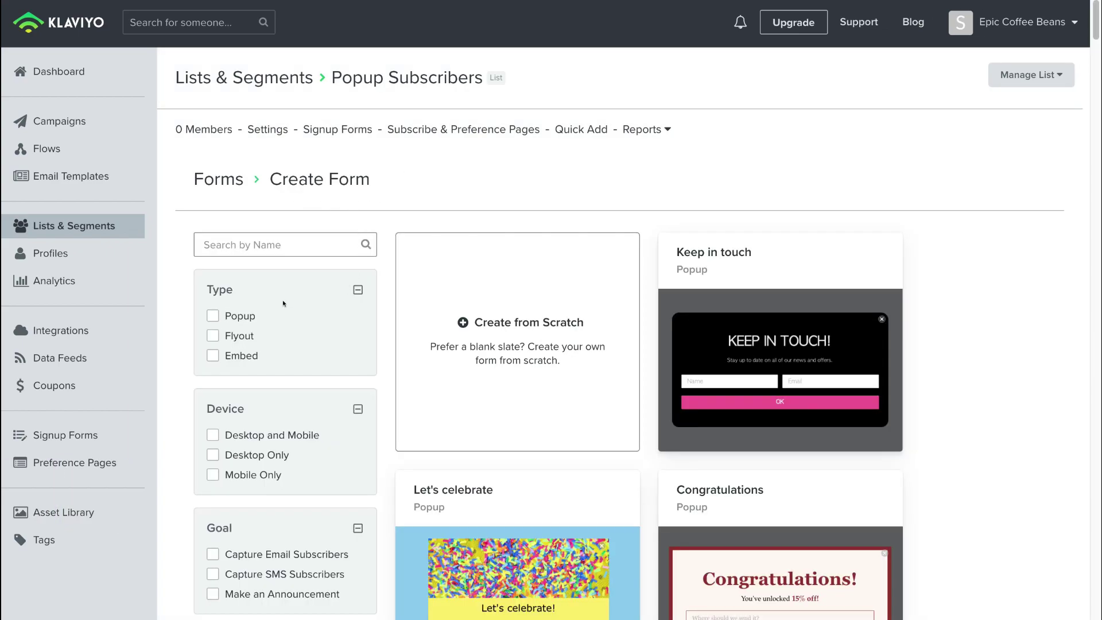
left_click(212, 315)
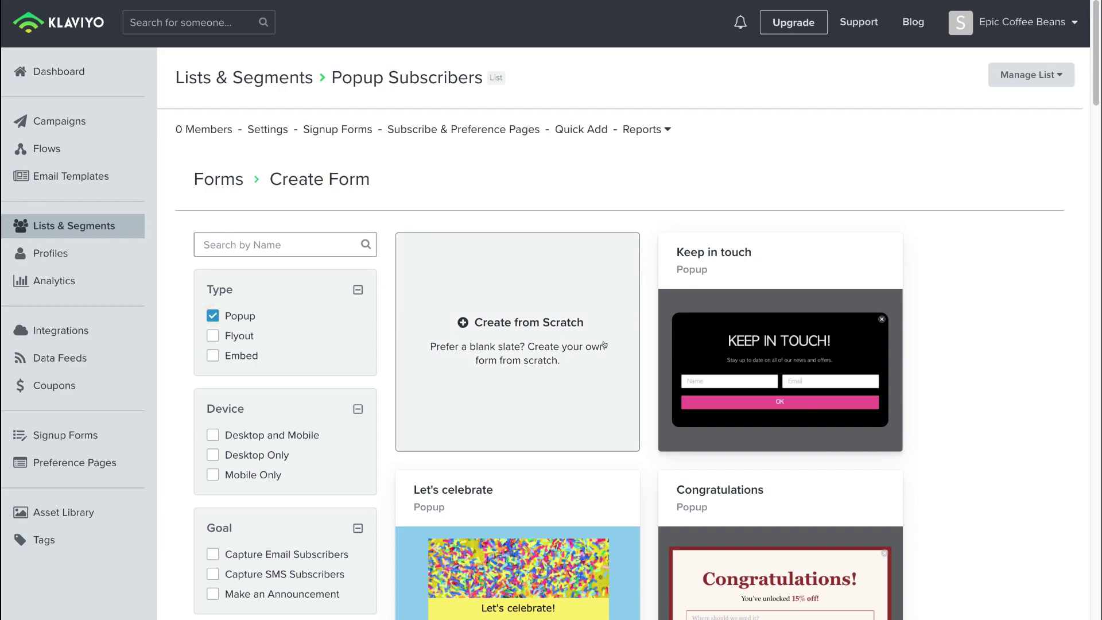
- Browse the popup form templates and choose the Join VIP access template
scroll(981, 377, "down", 1)
scroll(982, 377, "down", 8)
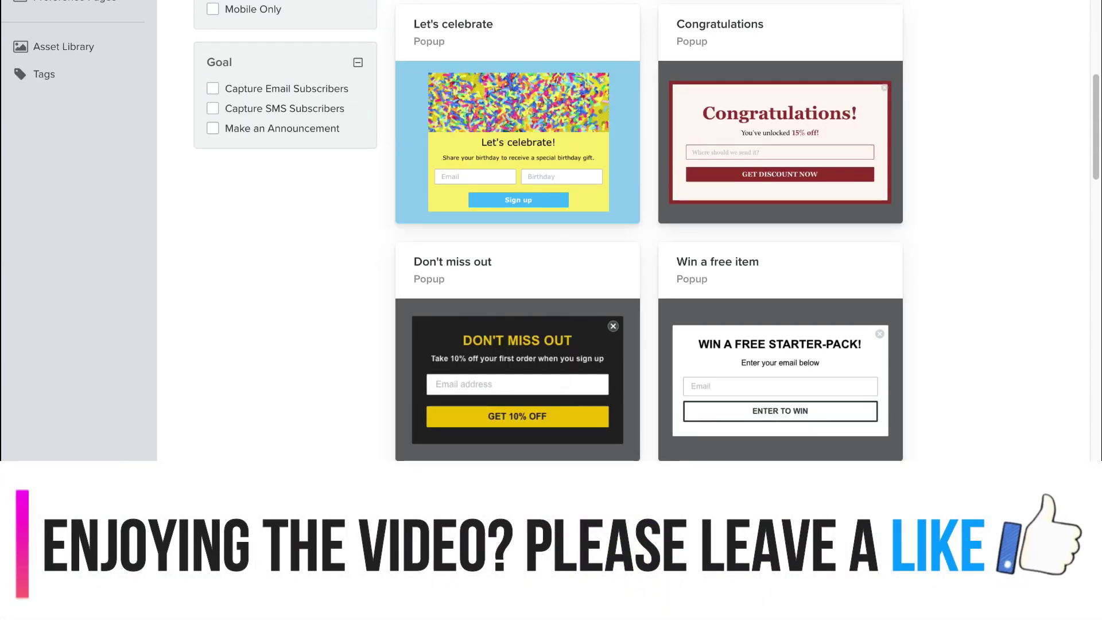
scroll(945, 498, "down", 1)
scroll(945, 498, "down", 10)
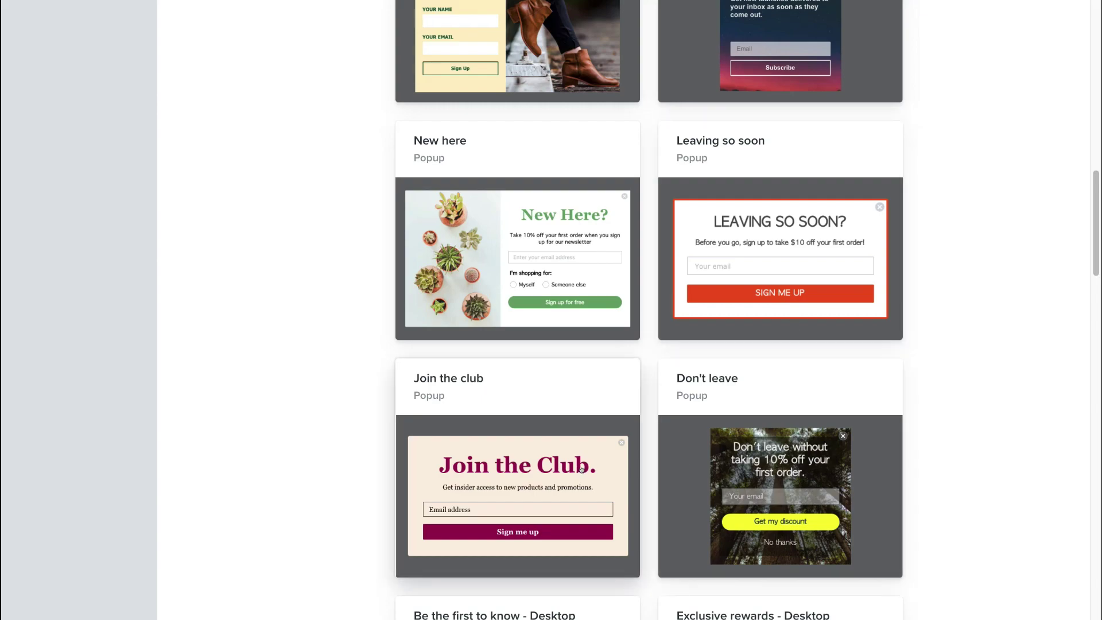
scroll(581, 470, "down", 10)
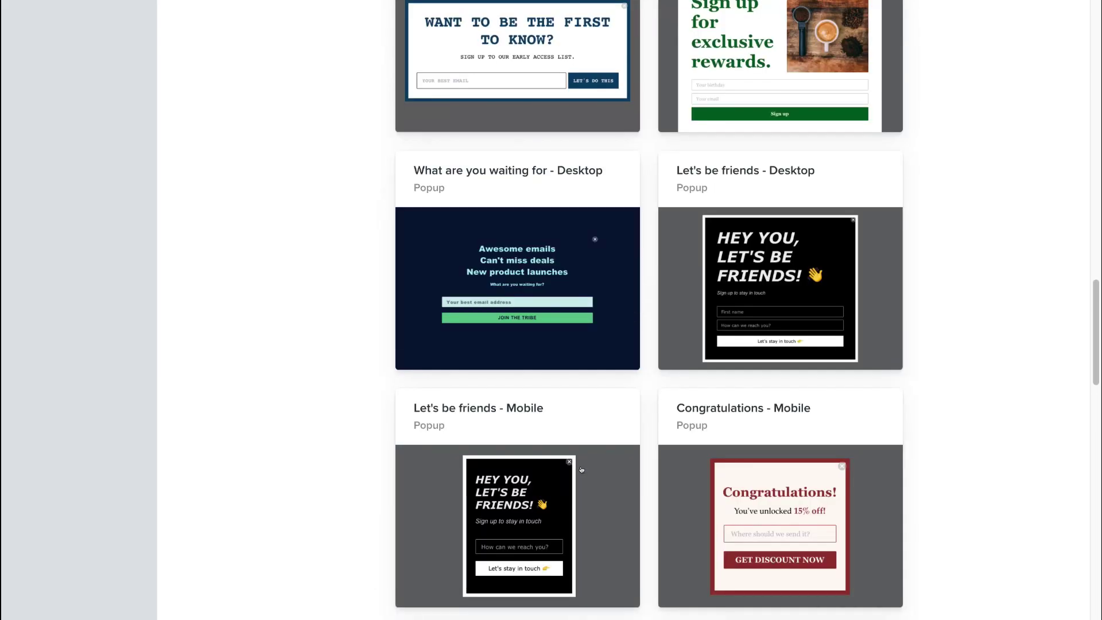
scroll(582, 469, "up", 5)
scroll(581, 470, "down", 9)
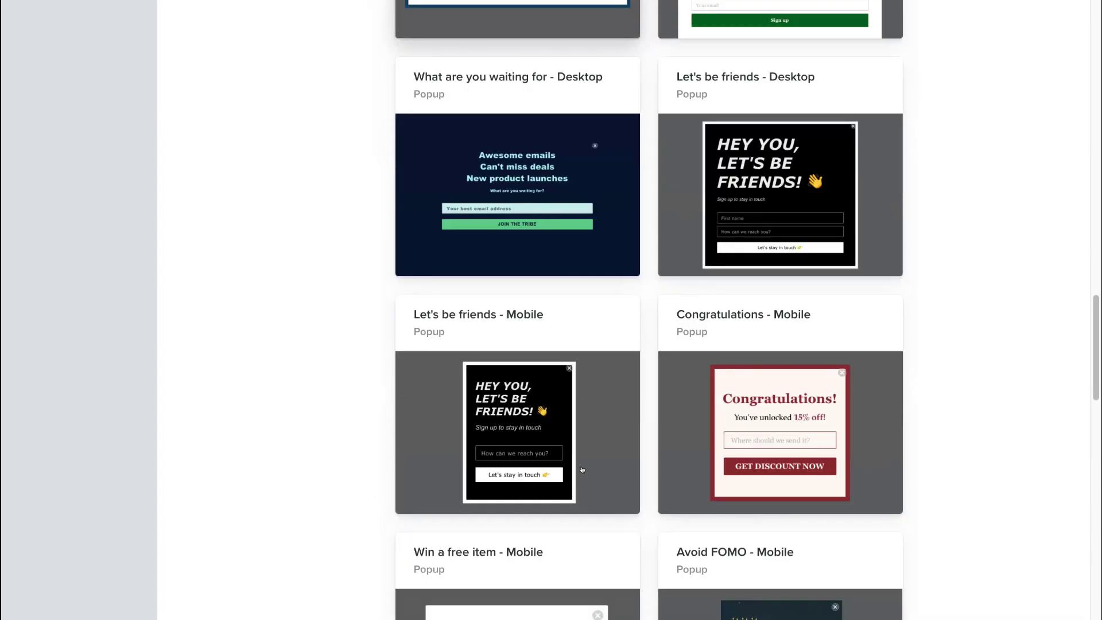
scroll(582, 470, "down", 14)
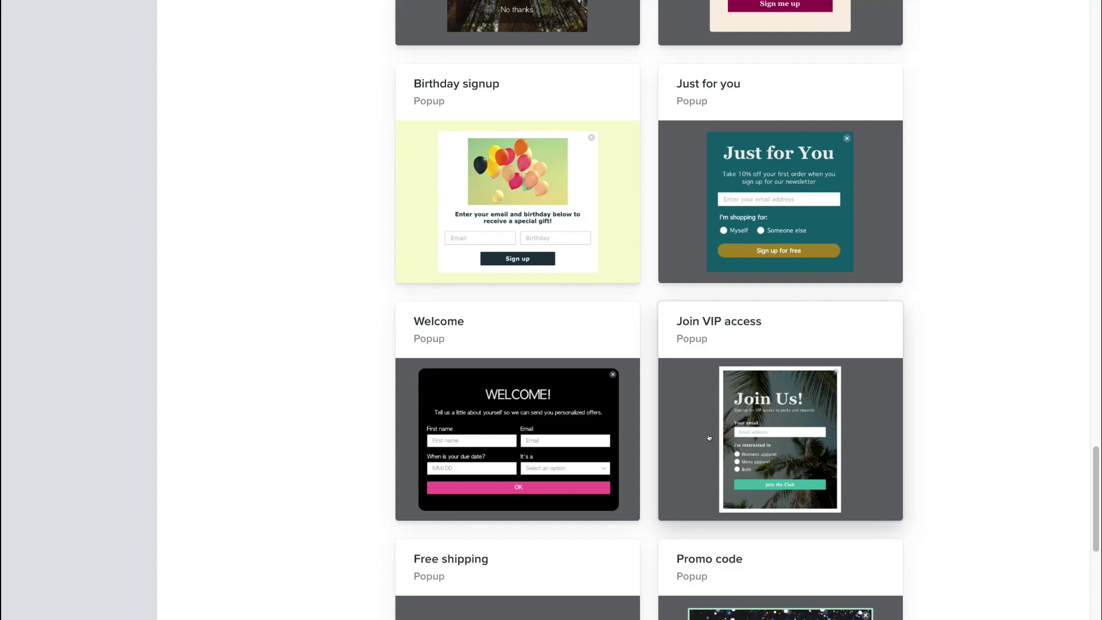
left_click(861, 431)
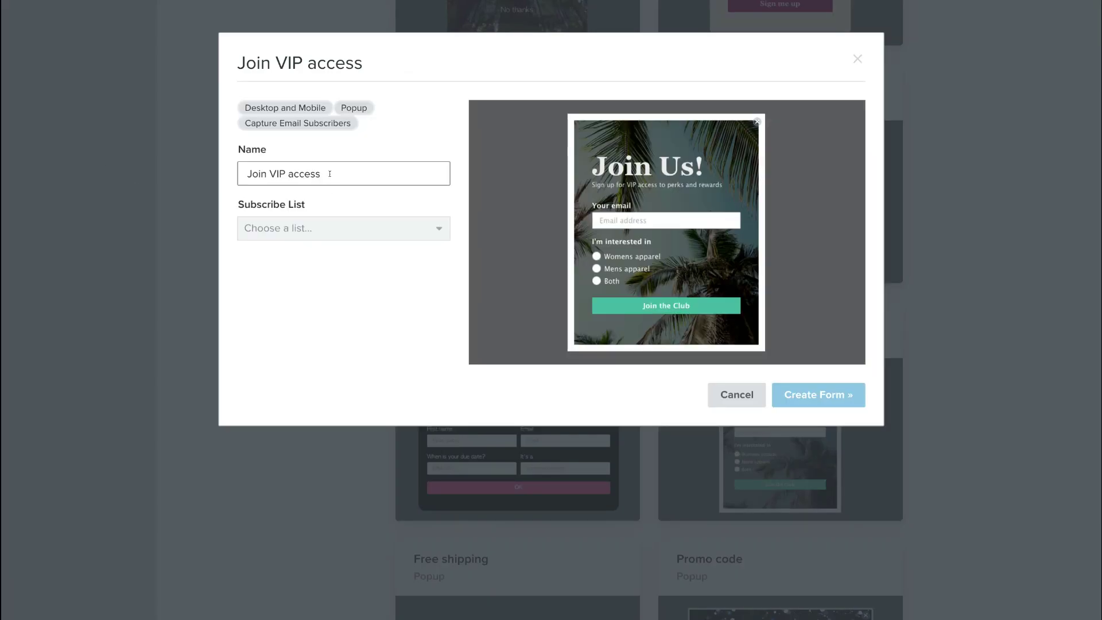
- Name the form "Popup", assign it to the Popup Subscribers list and create it
triple_click(329, 171)
type("Popup")
left_click(370, 228)
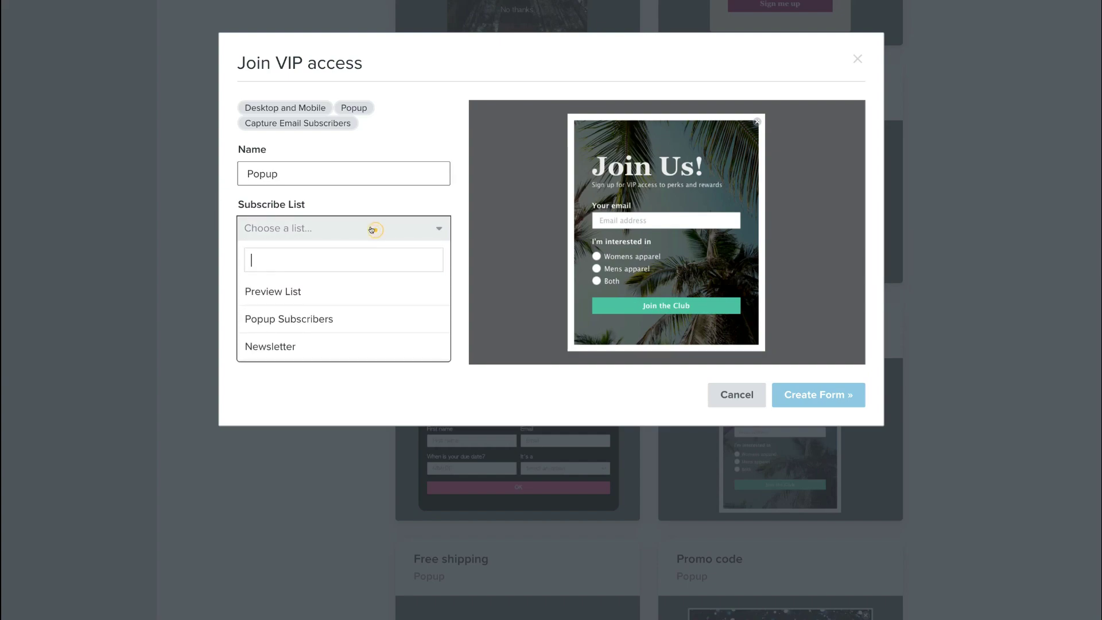
left_click(365, 321)
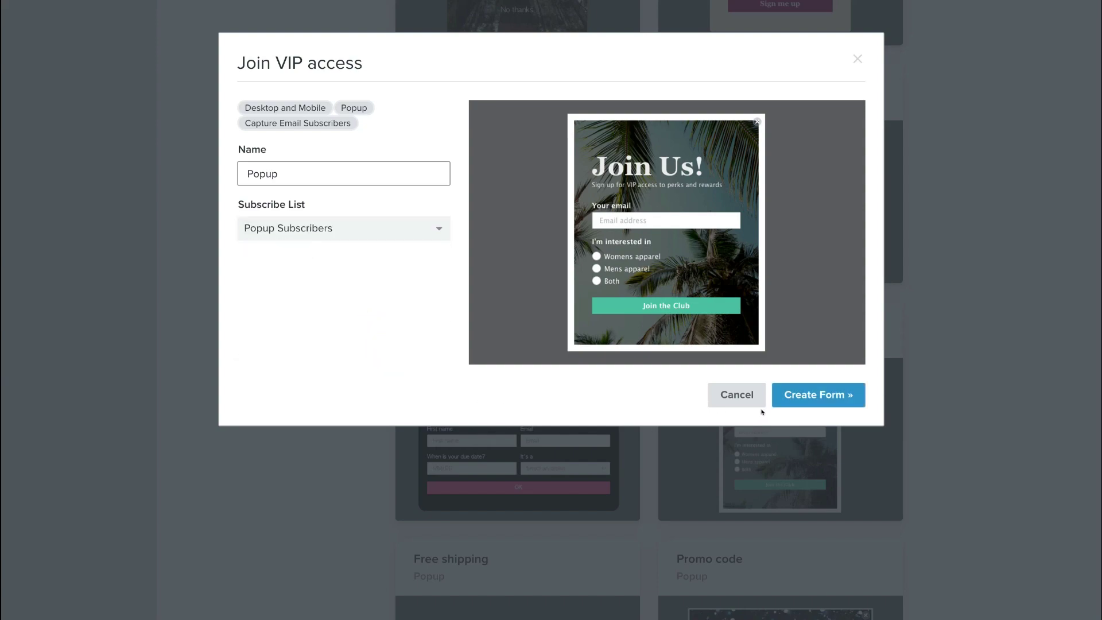
left_click(823, 401)
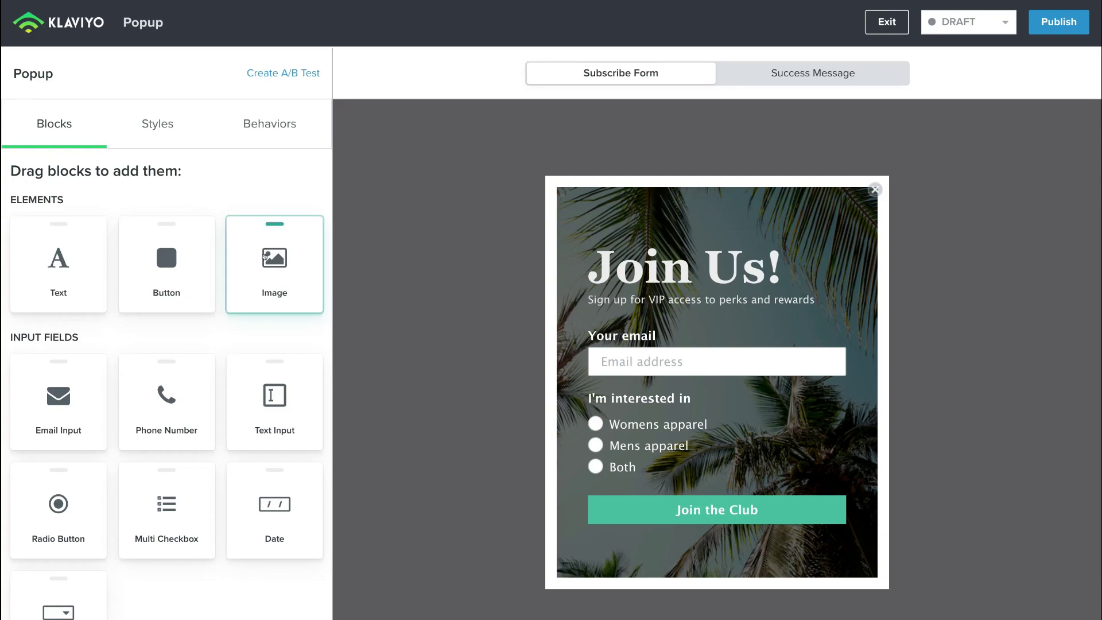
- Try out an image block between the Join Us! text and the email field, and delete the block
left_click_drag(264, 256, 675, 318)
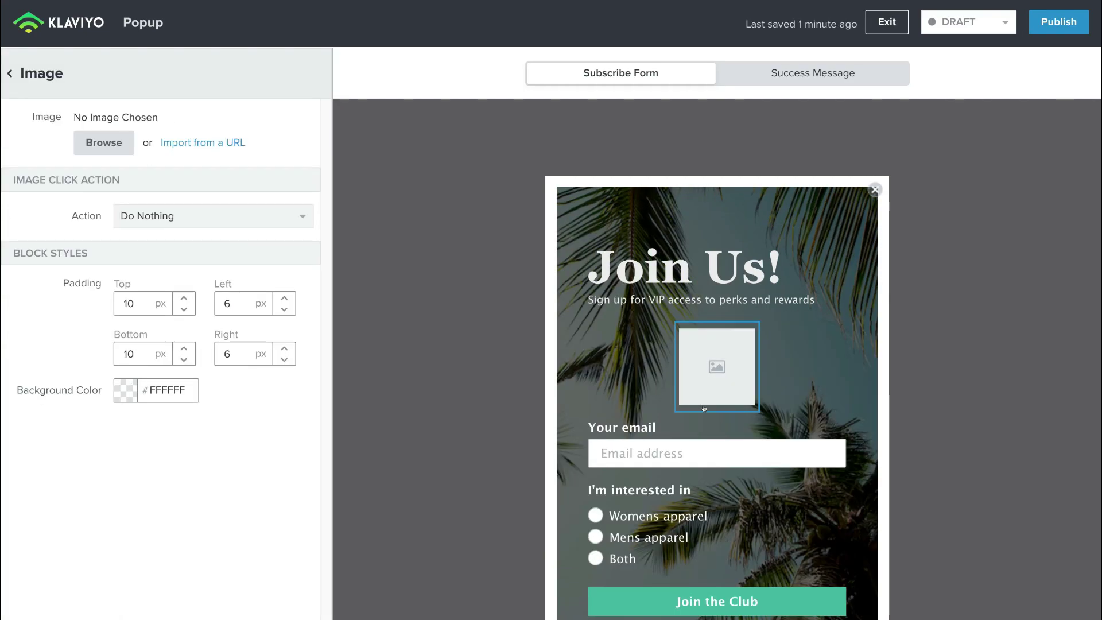
mouse_move(676, 331)
left_click(81, 150)
left_click(90, 142)
mouse_move(683, 376)
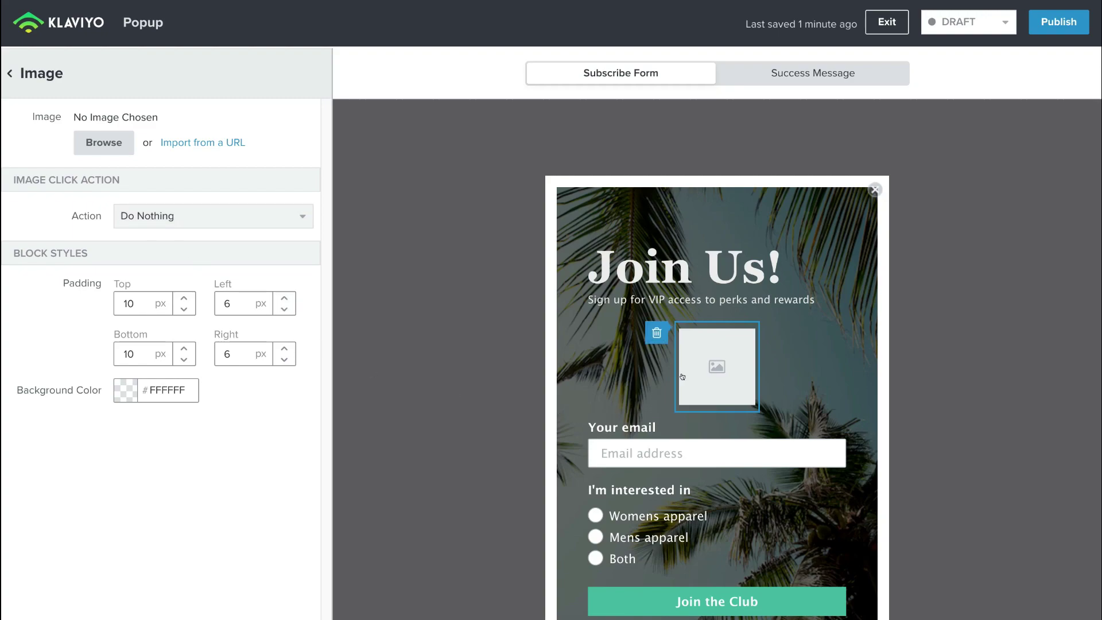
left_click(656, 333)
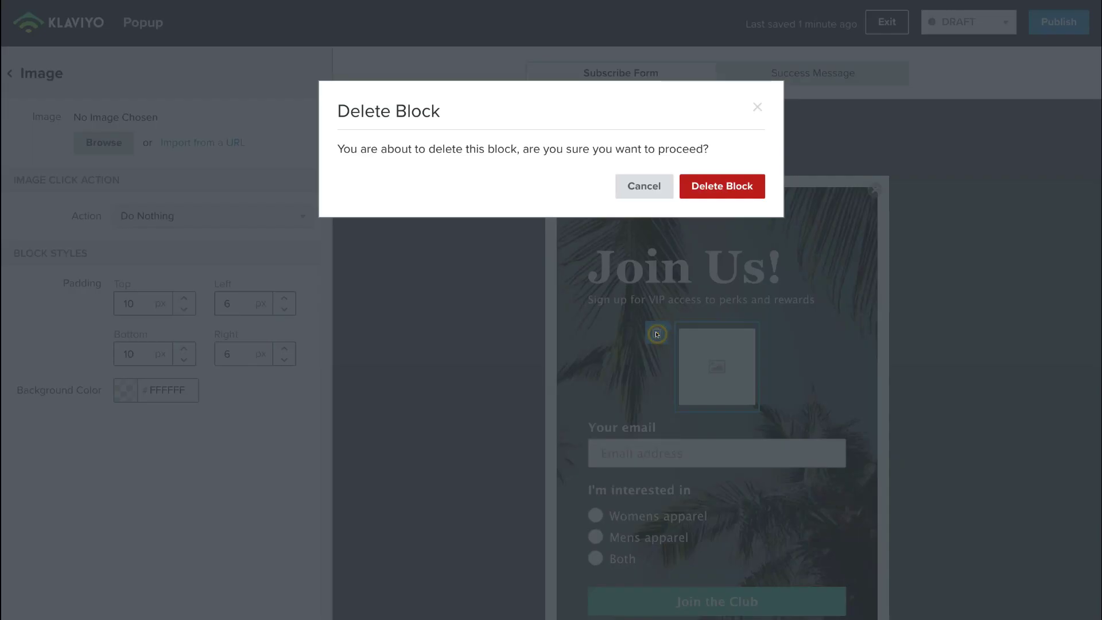
left_click(716, 185)
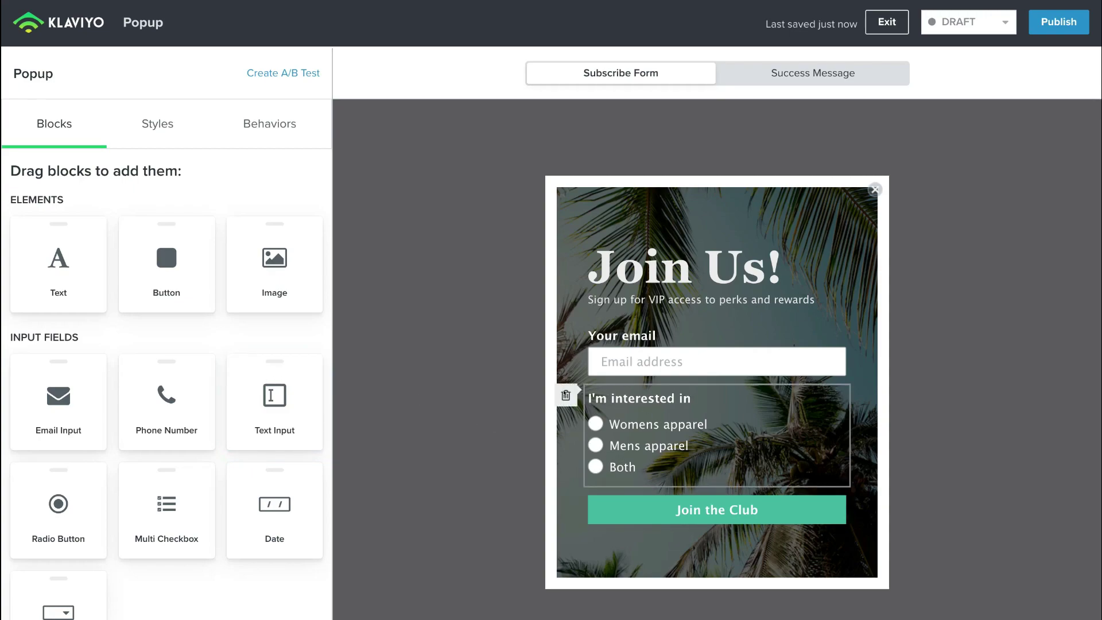
- Delete the "I'm interested in" radio button block from the popup form
left_click(565, 395)
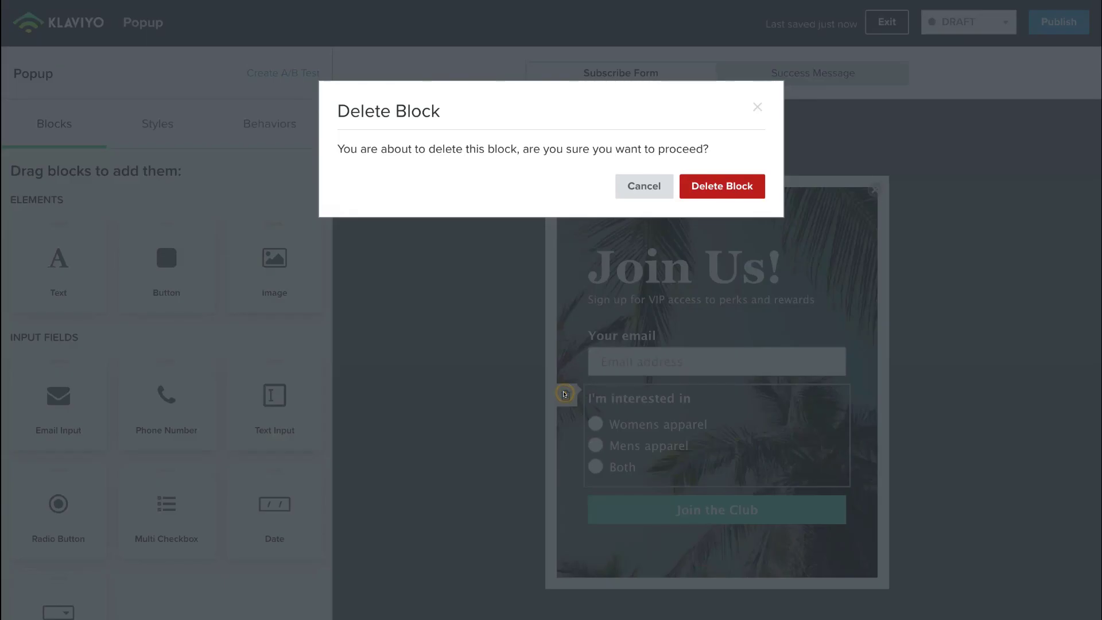
left_click(732, 189)
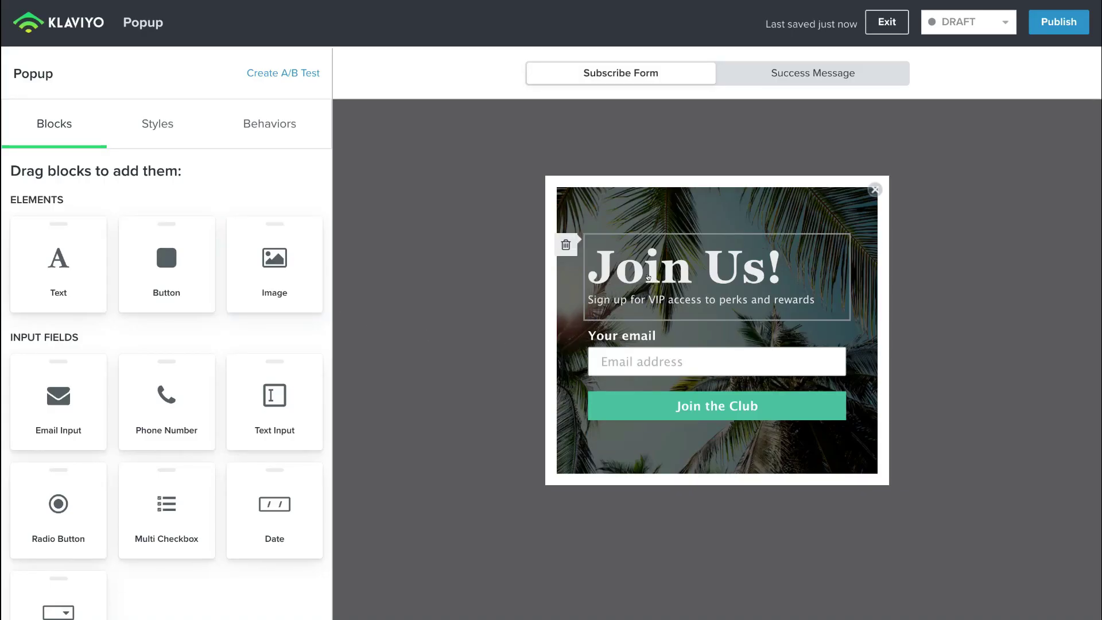
- Replace the popup's "Join Us!" heading with "Get 20% OFF!" and set its font size to 48px
left_click(649, 278)
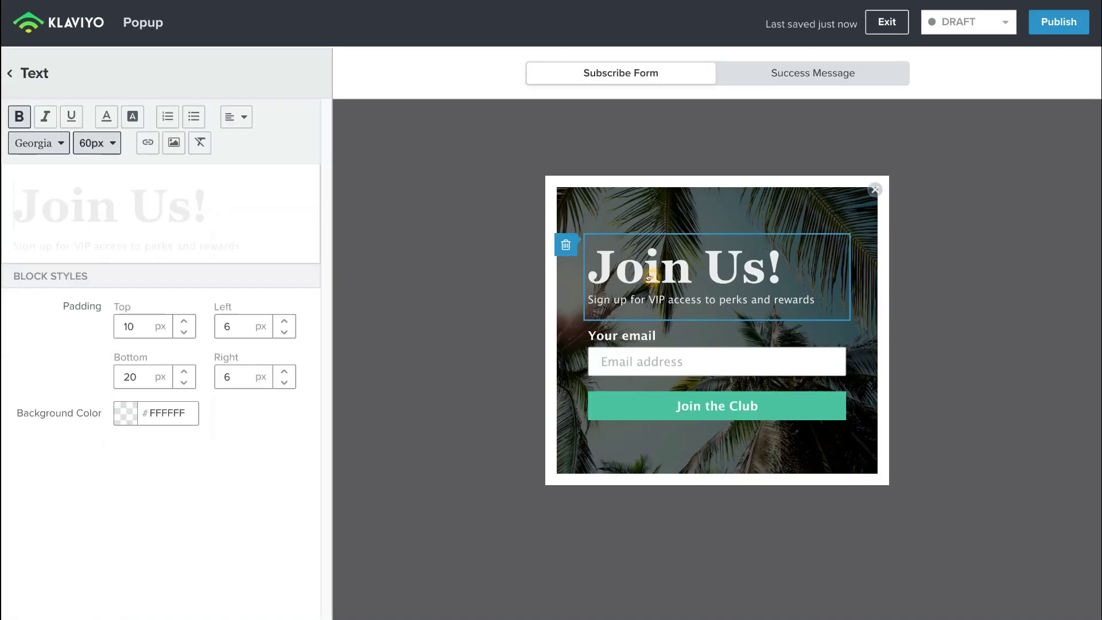
triple_click(167, 199)
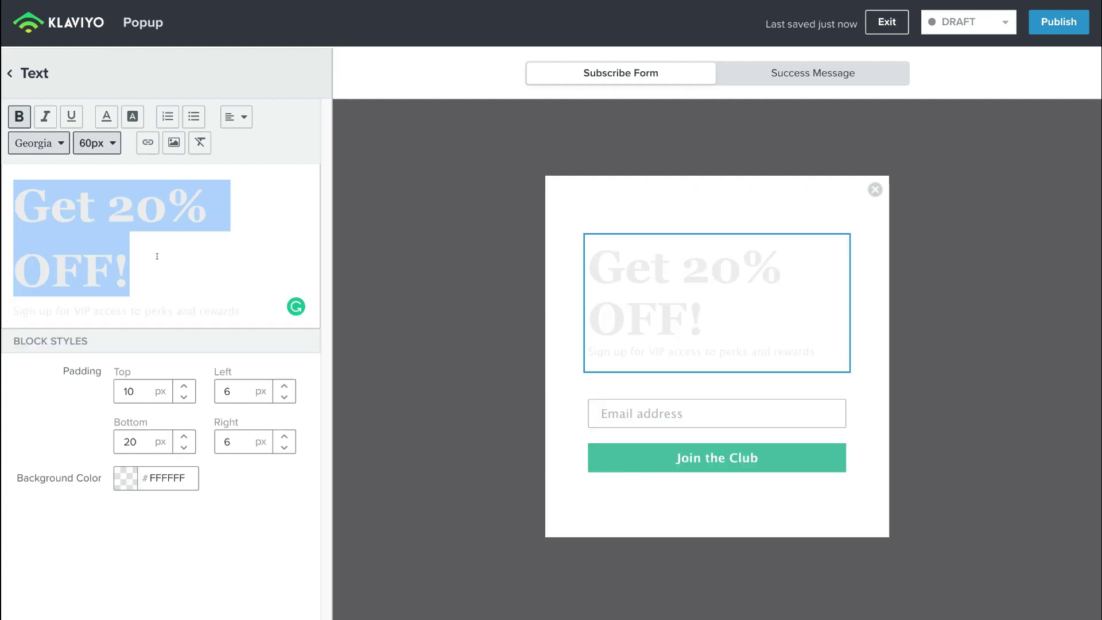
left_click(107, 147)
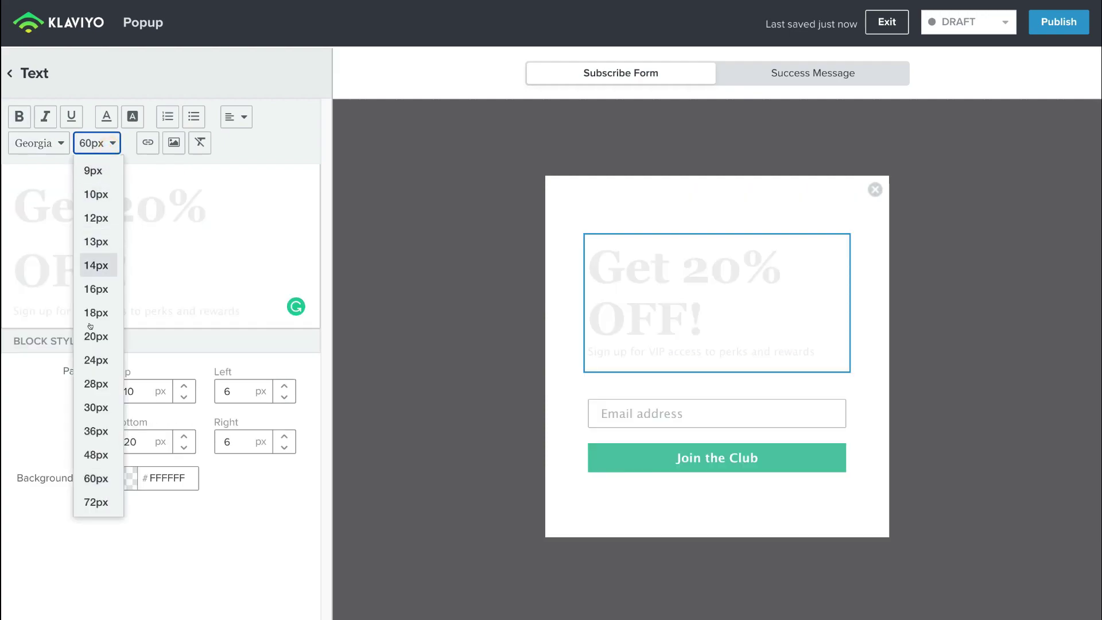
left_click(94, 454)
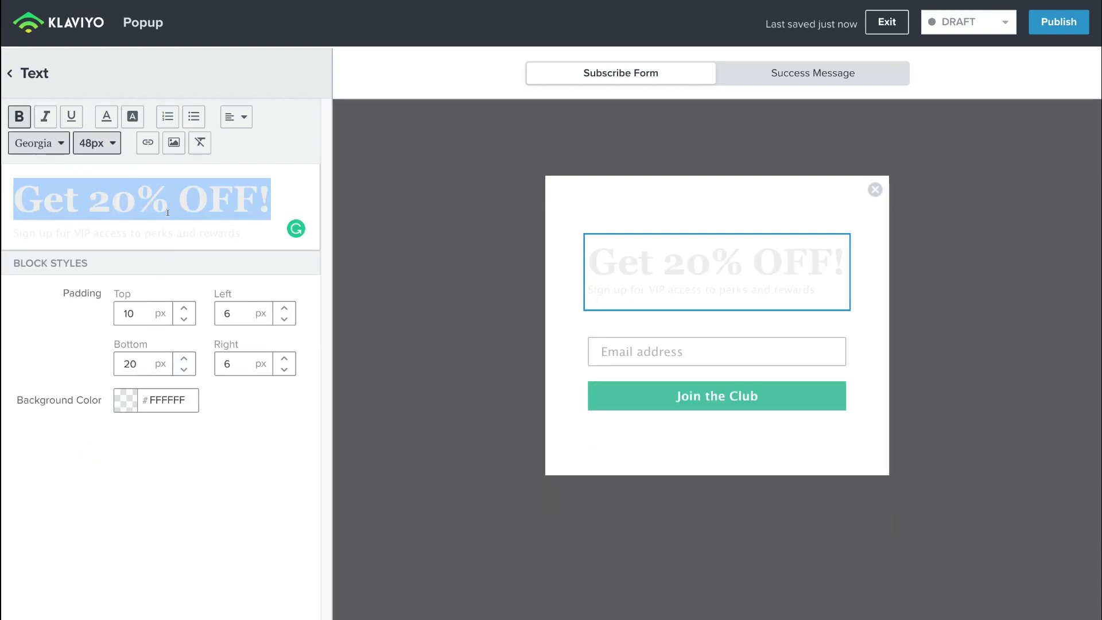
- Change the line under the heading to "Sign up and get 20% off your first order!" and finish editing the text block
triple_click(200, 230)
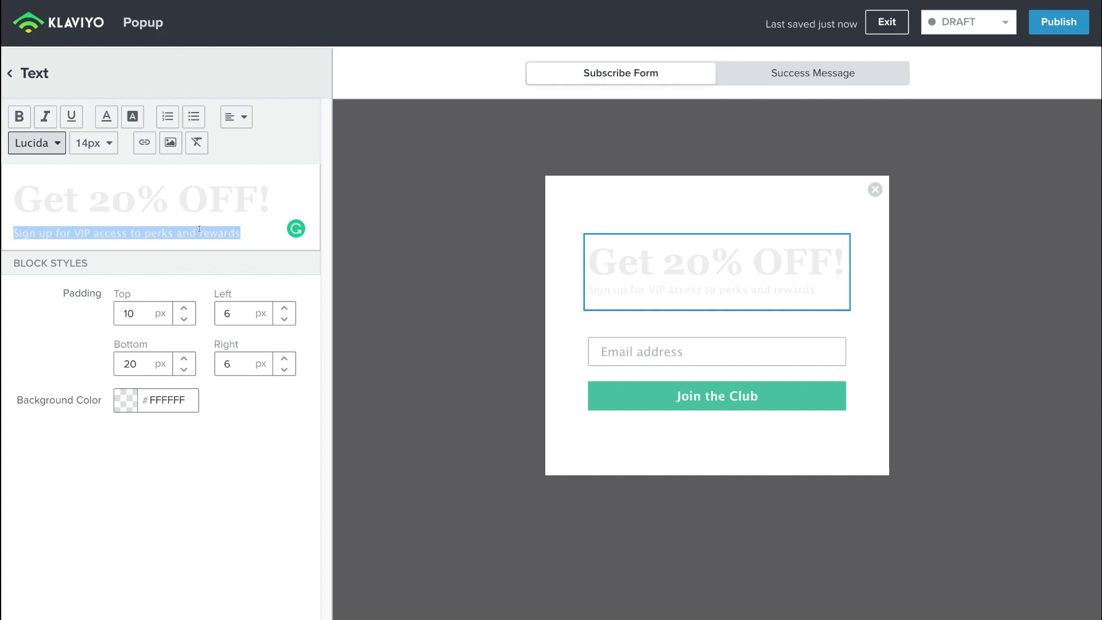
type("Sign up and get 20% off your first order!")
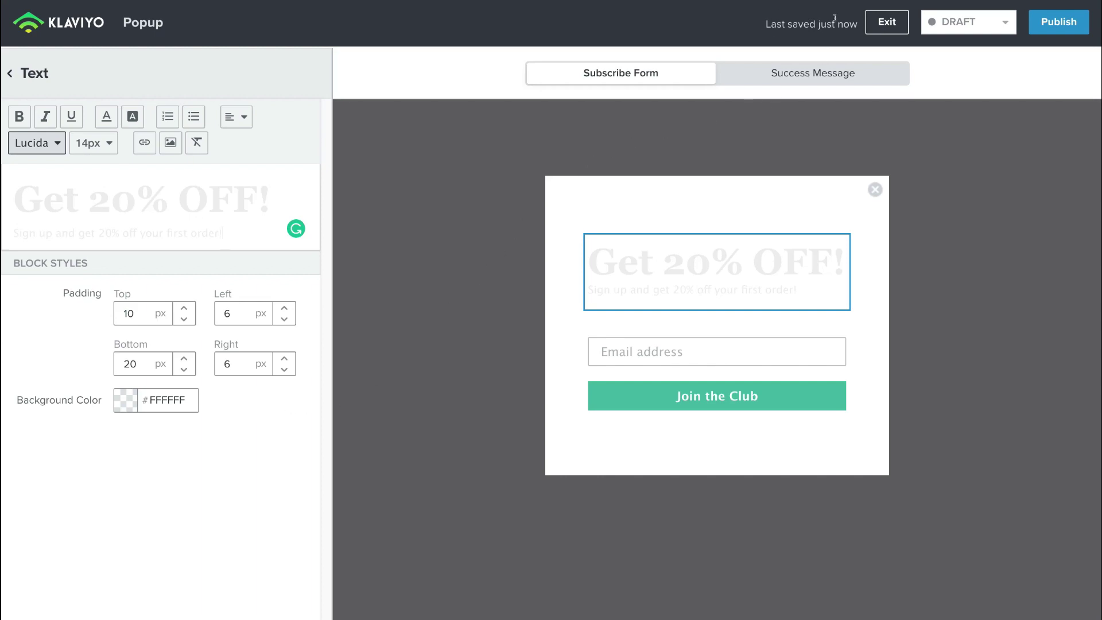
left_click(18, 71)
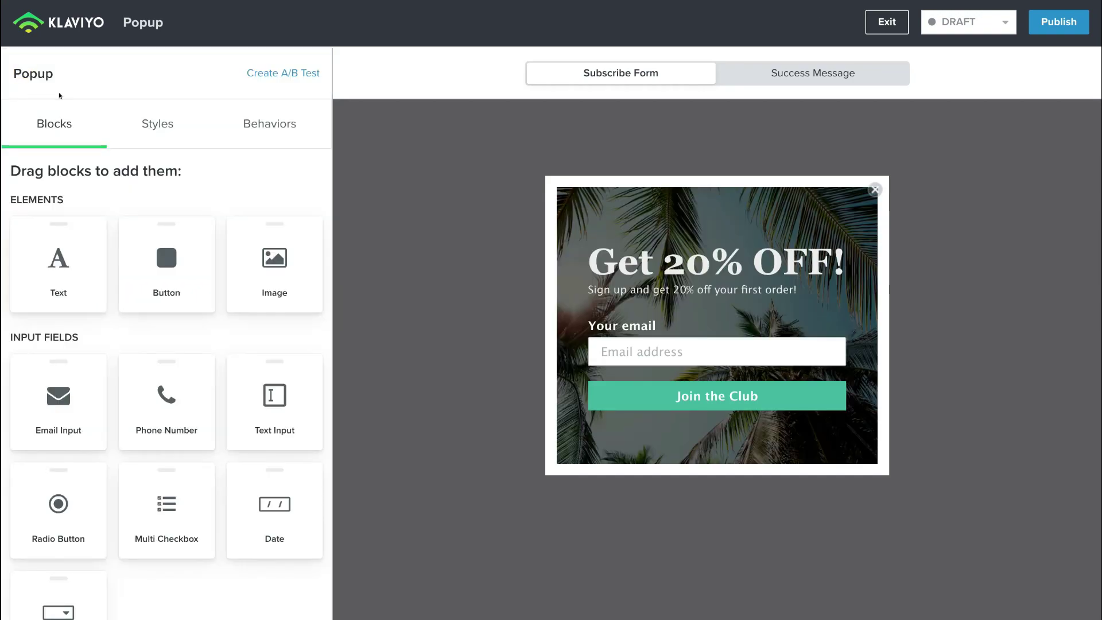
- Change the text of the form's submit button to "Get My Discount!"
left_click(693, 397)
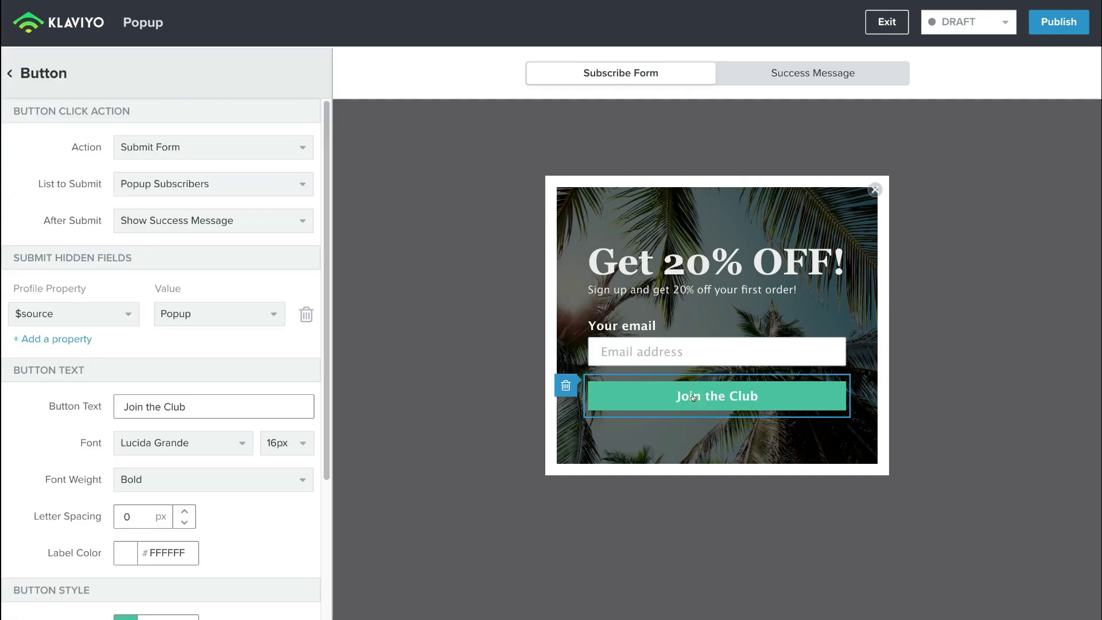
left_click(197, 405)
double_click(197, 403)
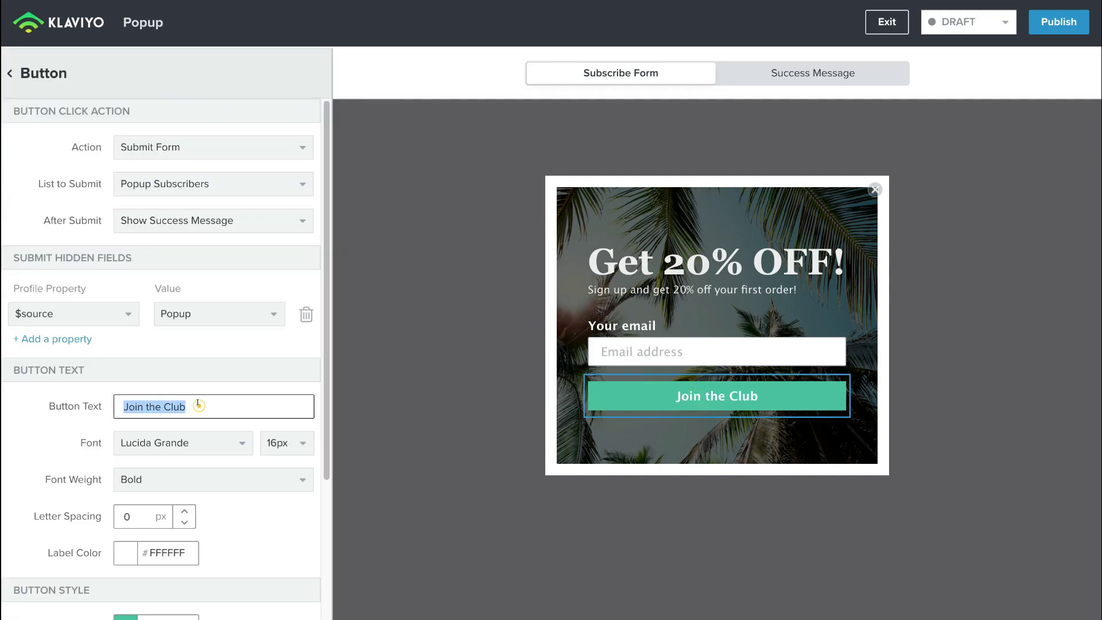
type("Get My Discount!")
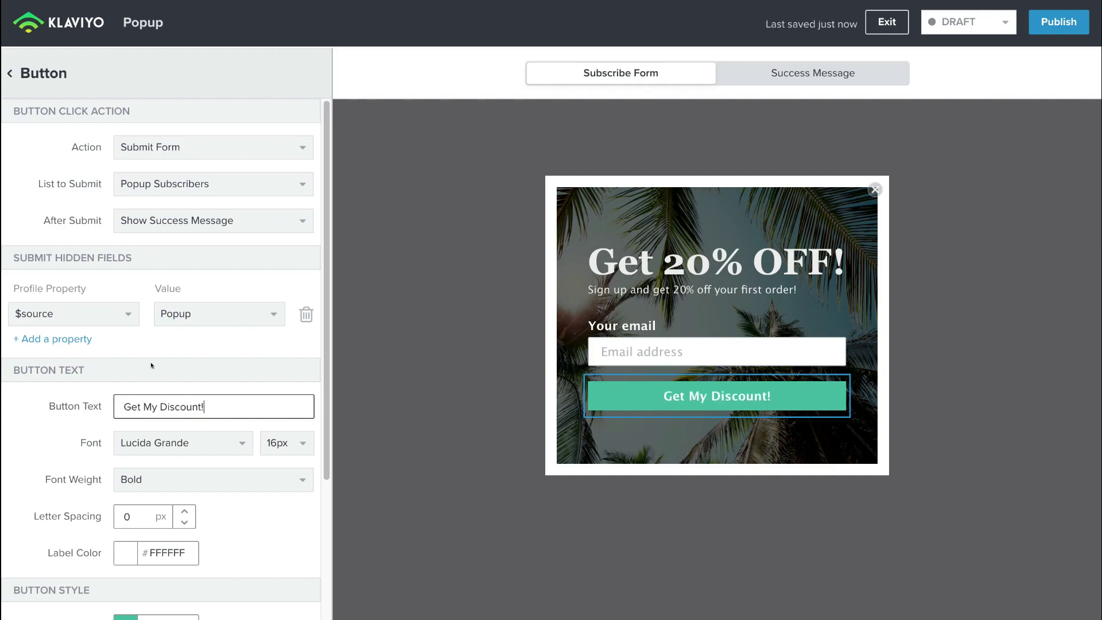
- Review the button's style settings, its after-submit options and the form's success message
scroll(241, 458, "down", 5)
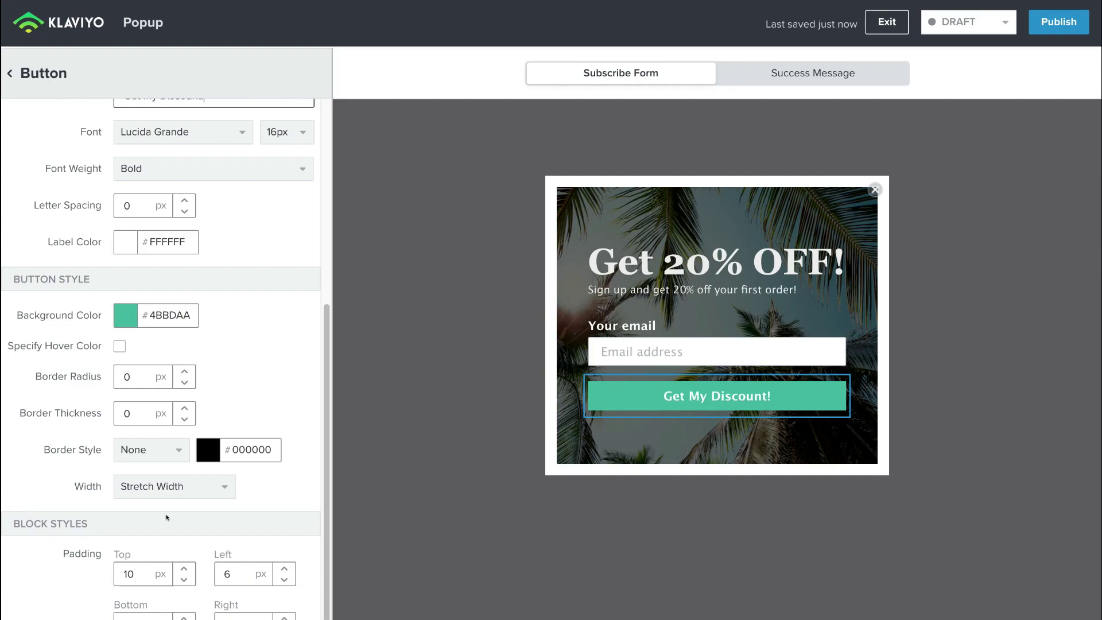
scroll(172, 511, "up", 4)
scroll(197, 504, "up", 1)
left_click(20, 146)
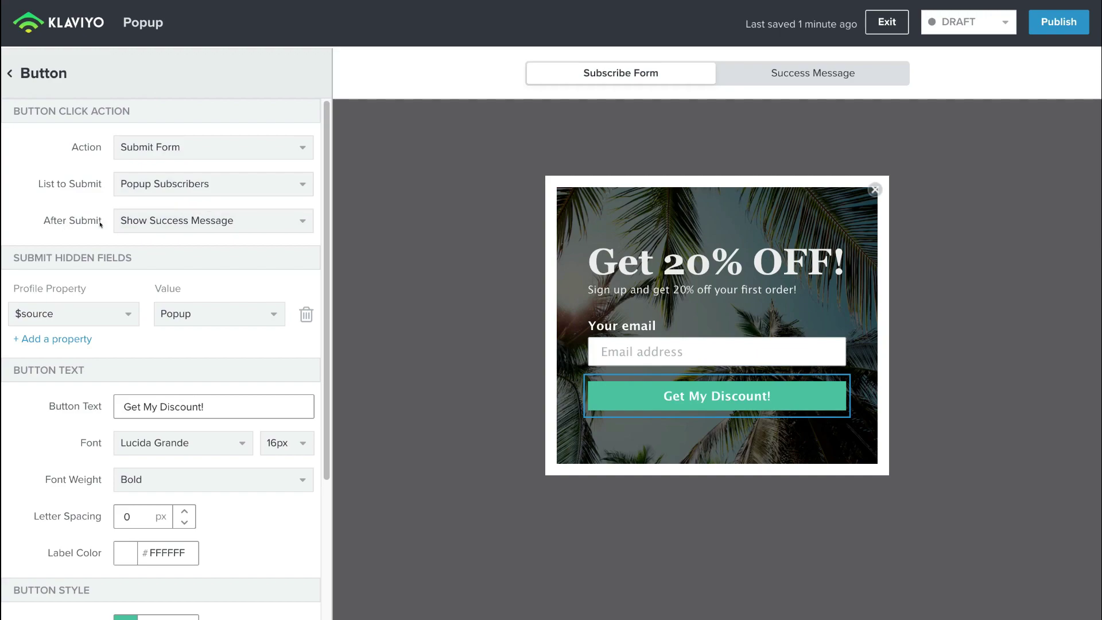
left_click(297, 219)
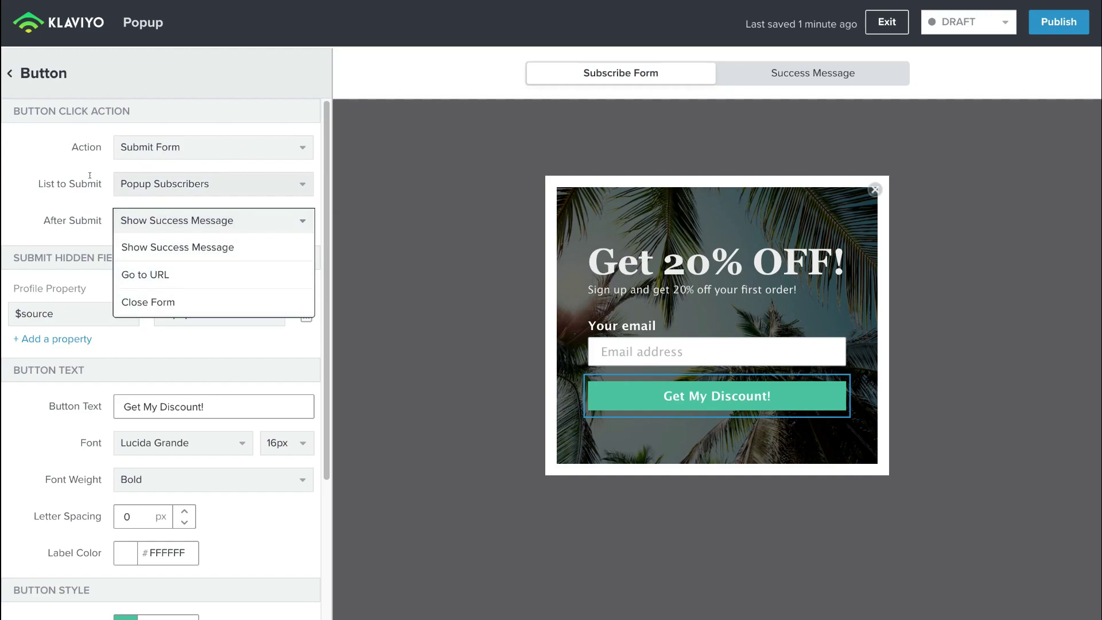
left_click(13, 201)
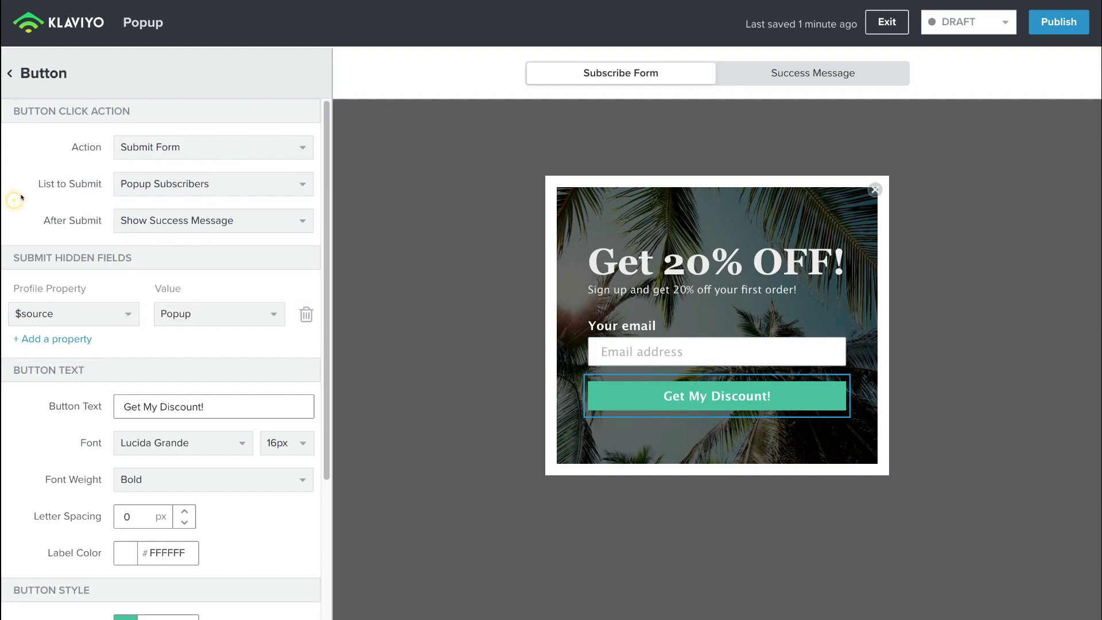
left_click(757, 73)
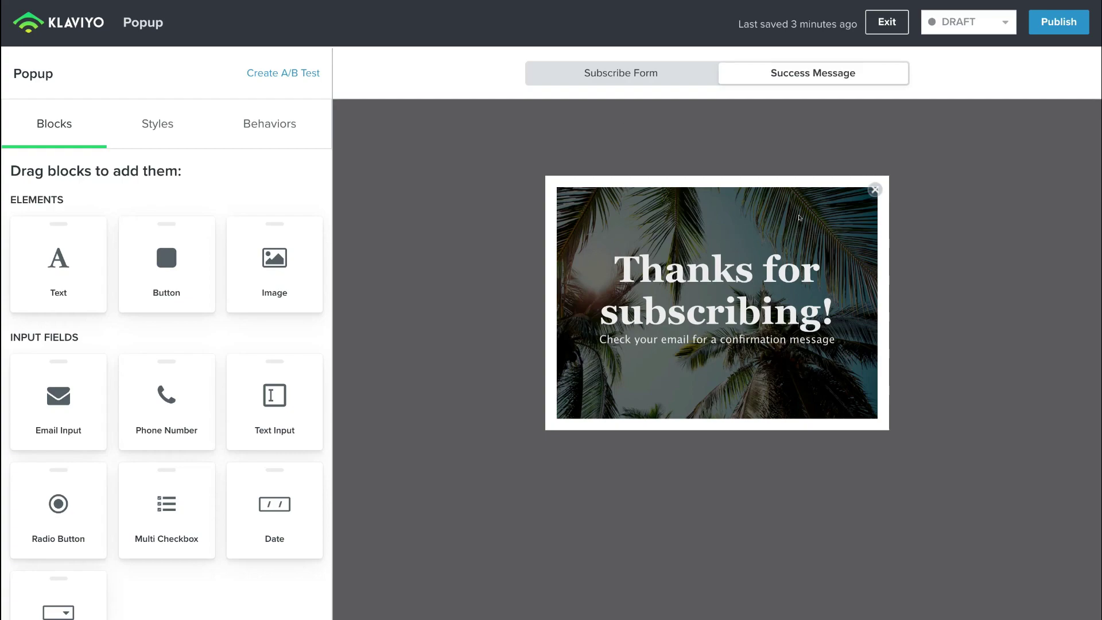
left_click(605, 76)
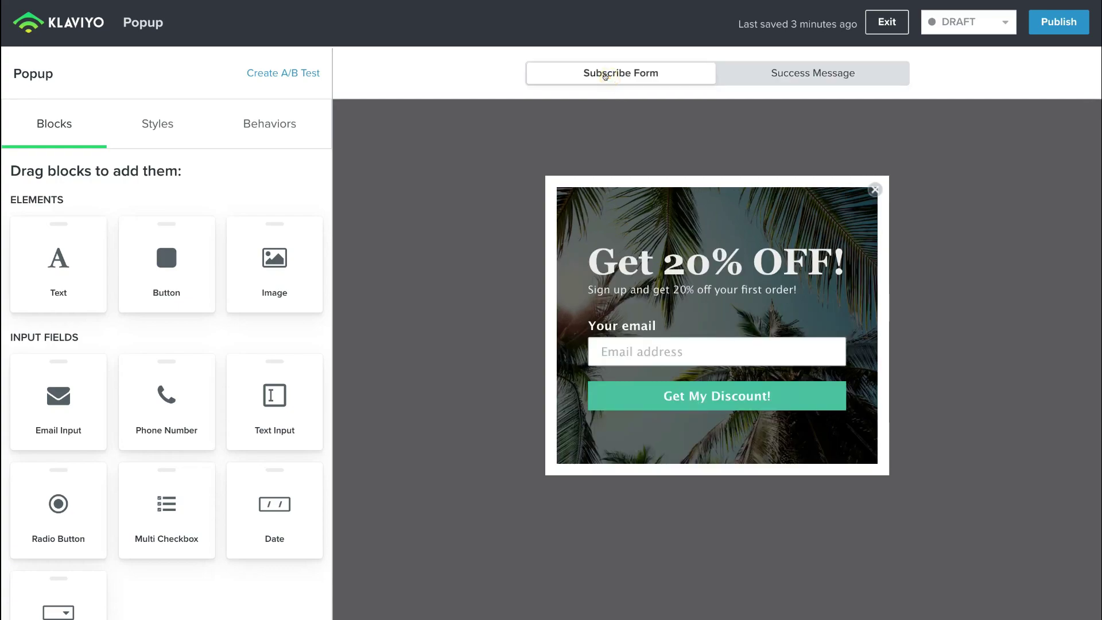
- Set the Get My Discount! button to close the form after submission
left_click(703, 403)
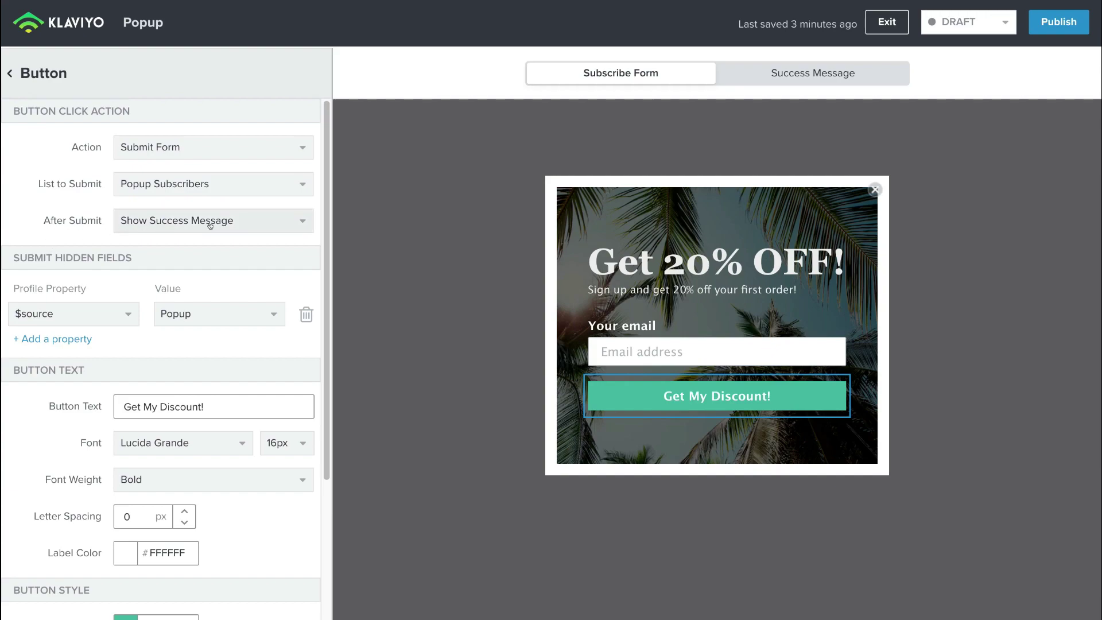
left_click(298, 222)
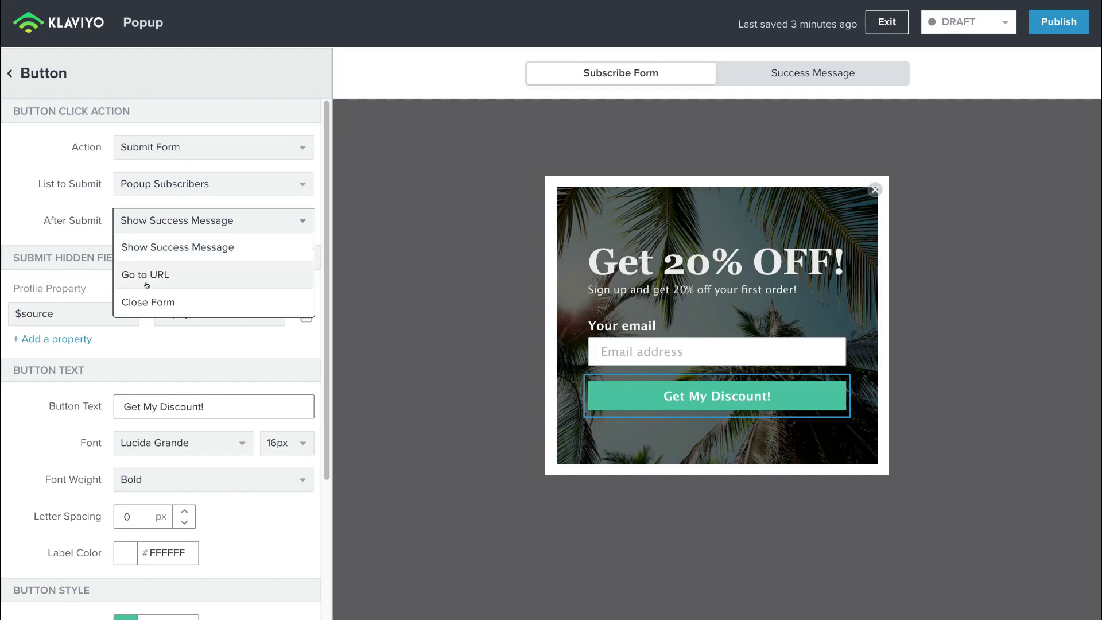
left_click(166, 301)
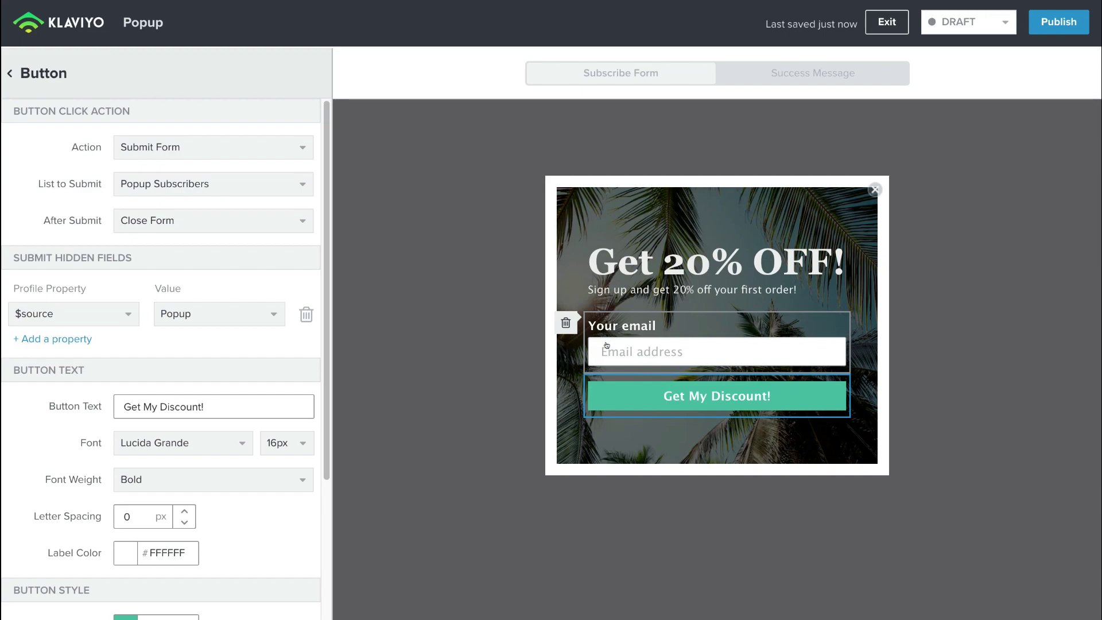
- Change the email field's label text to "Subscribe Now!" and finish editing the field
left_click(668, 343)
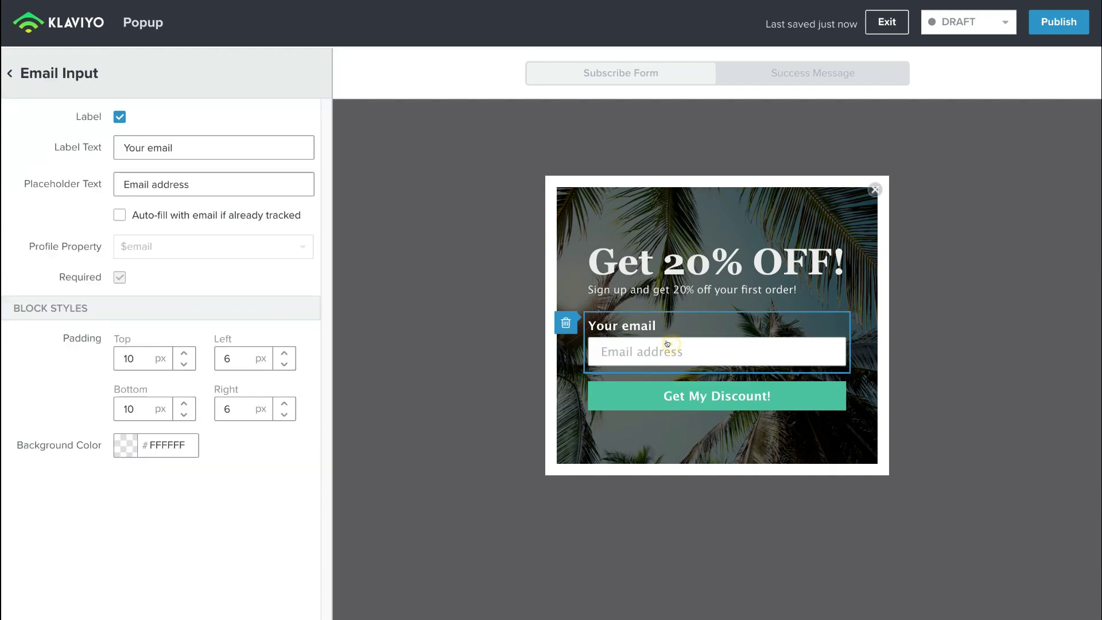
double_click(135, 148)
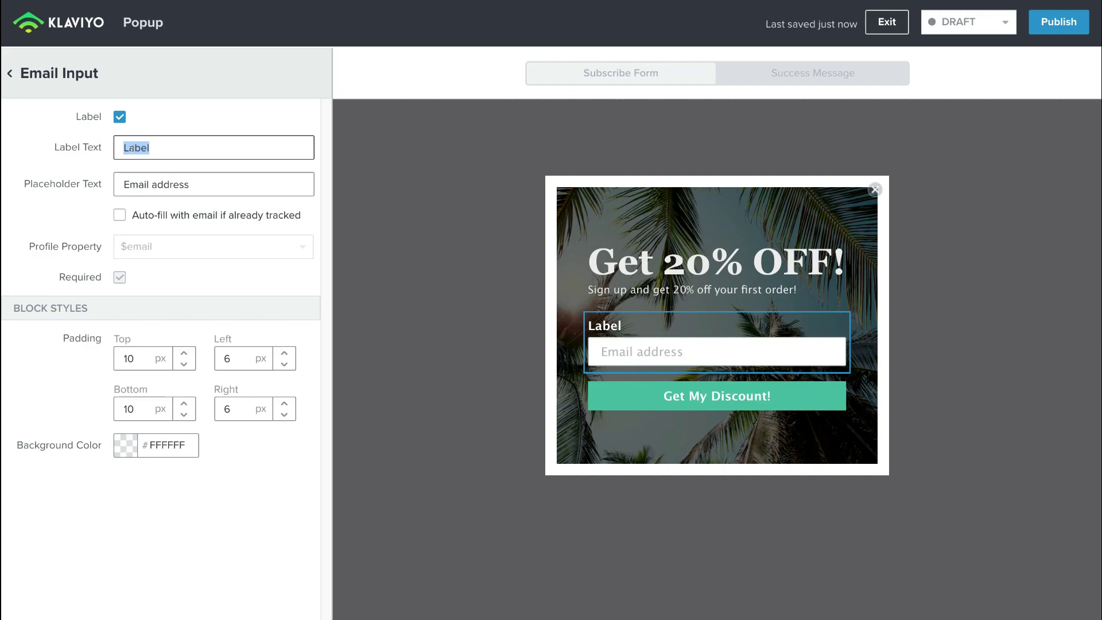
type("Subscribe Now!")
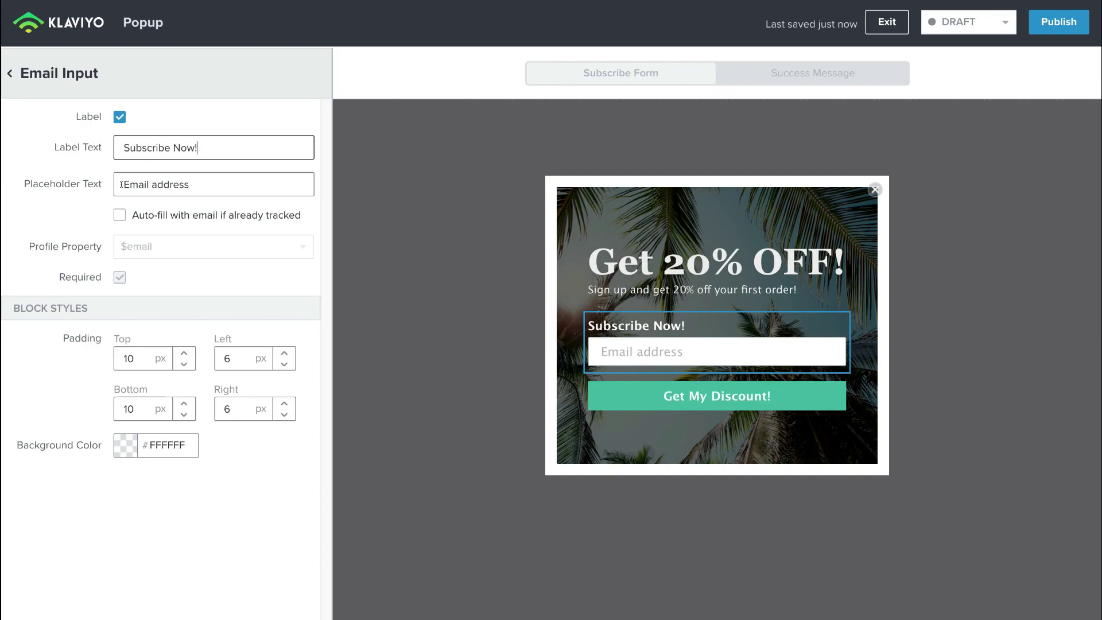
mouse_move(595, 362)
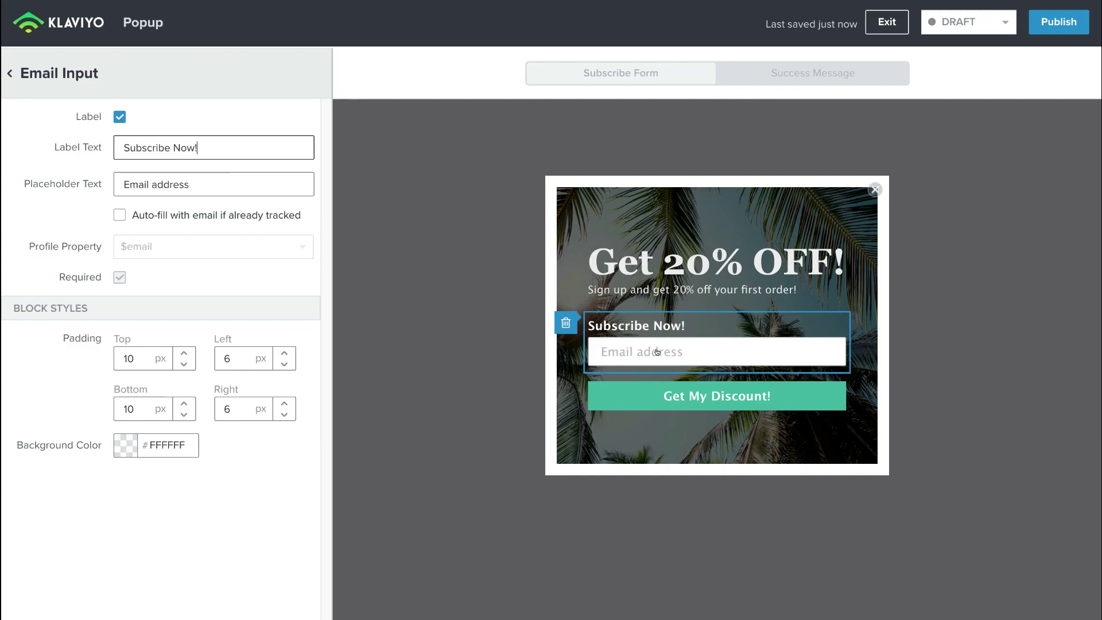
left_click(9, 74)
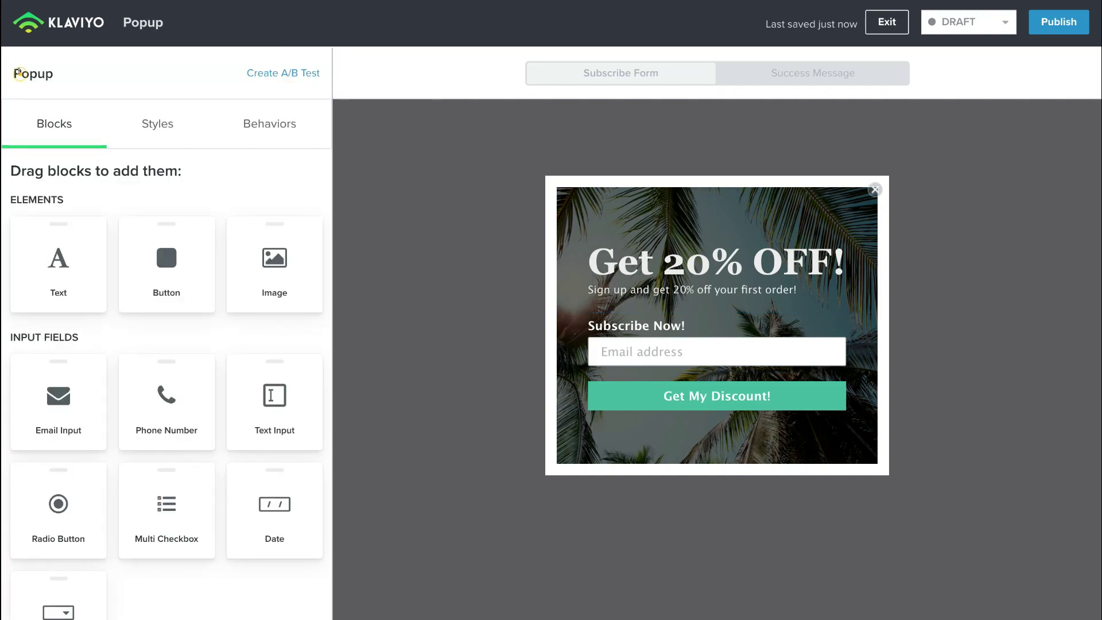
- Replace the form's background image by uploading "DV + BICT = IG + FB (9).png" from the Downloads folder
left_click(134, 126)
scroll(172, 270, "down", 2)
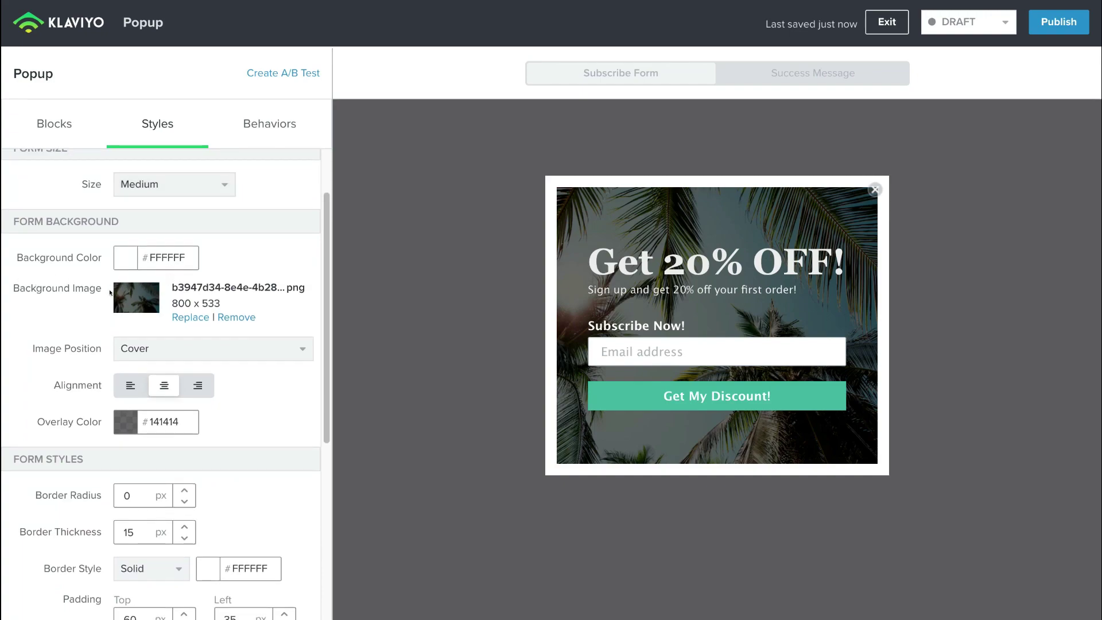
left_click(188, 317)
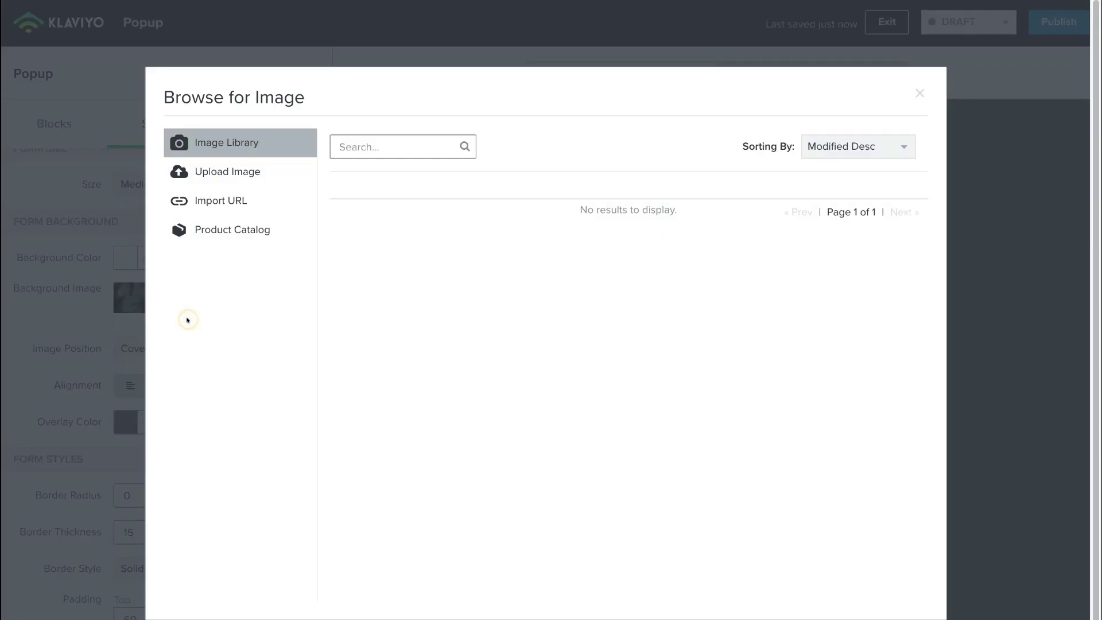
left_click(235, 173)
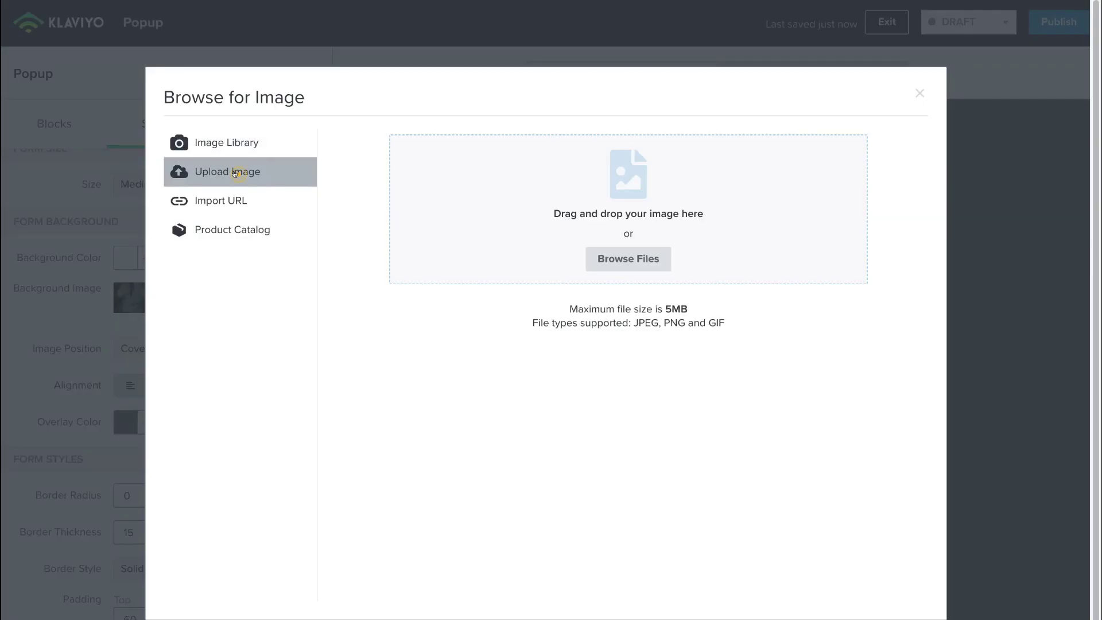
left_click(612, 258)
left_click(409, 89)
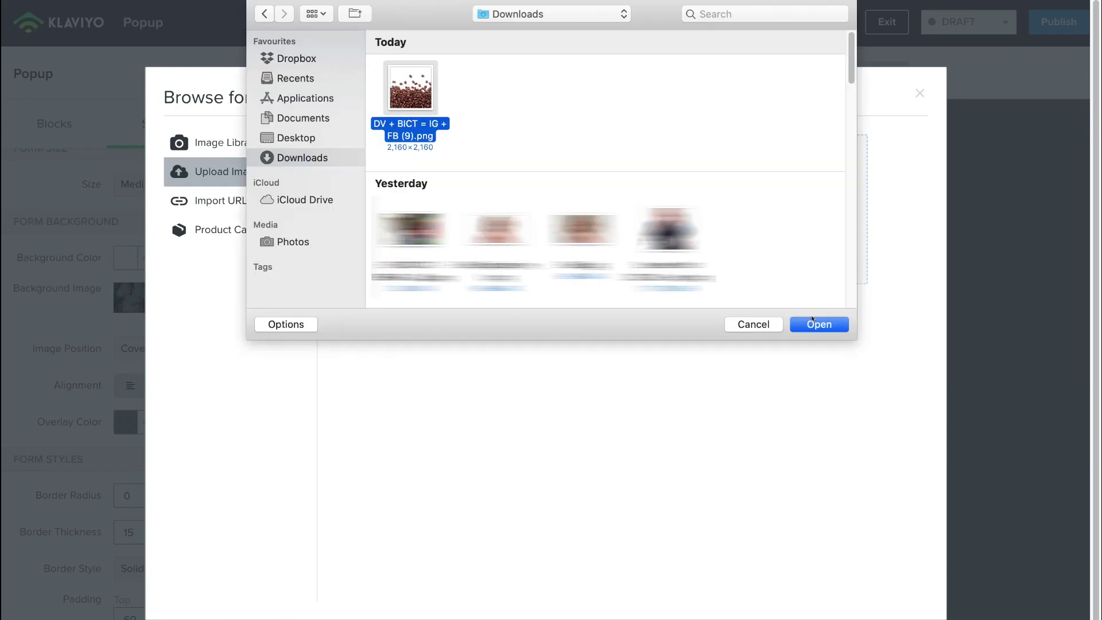
left_click(818, 325)
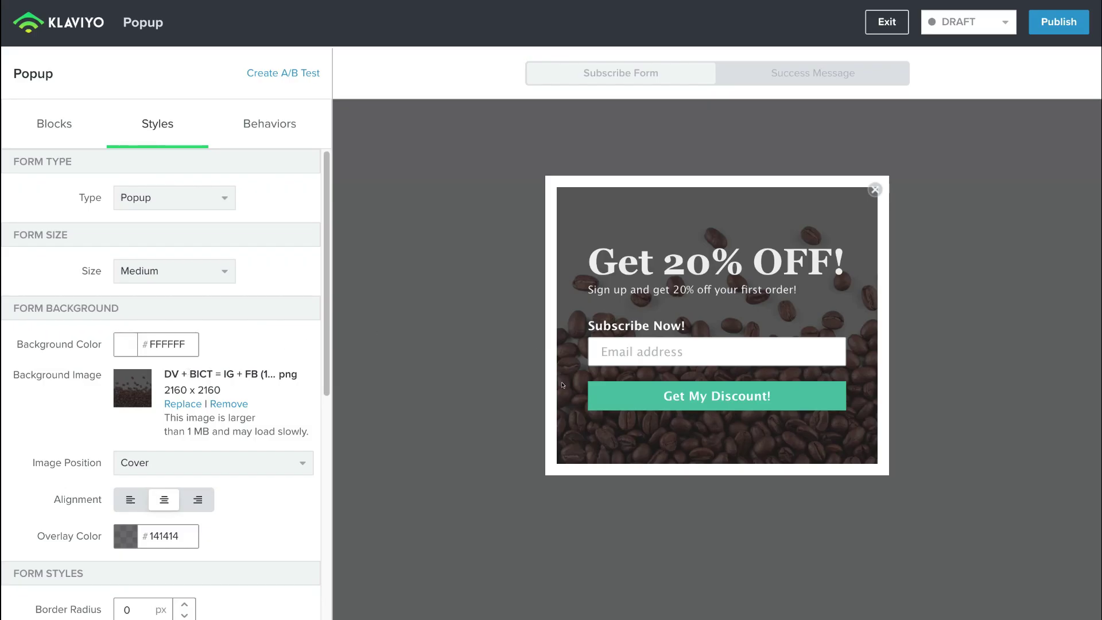
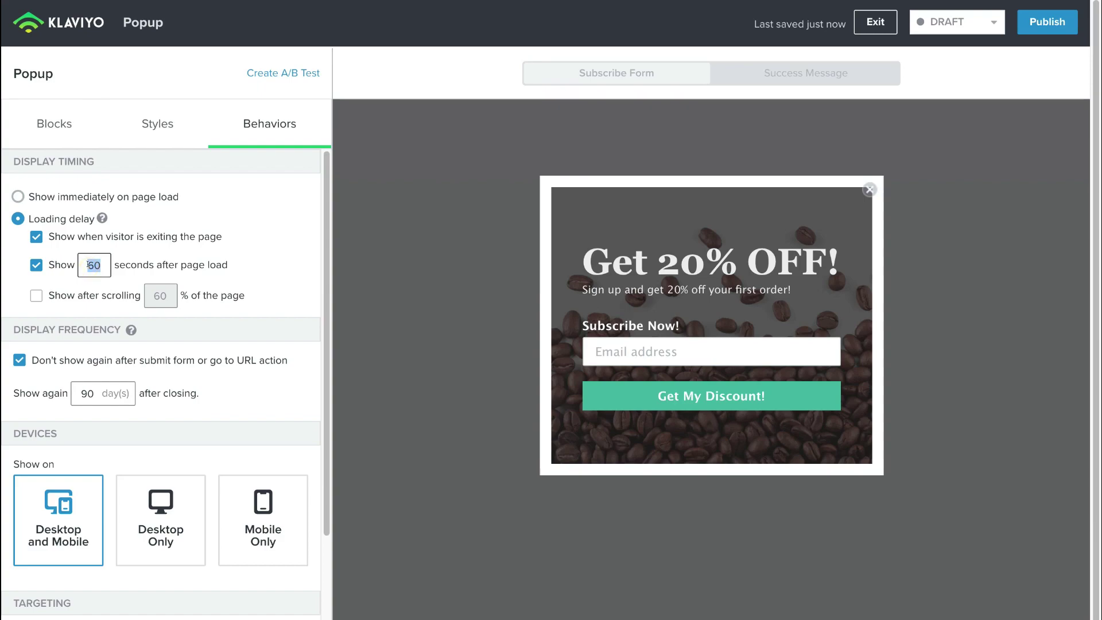
- Set the popup to show 5 seconds after page load and to show again 30 days after closing
type("5")
scroll(158, 314, "down", 1)
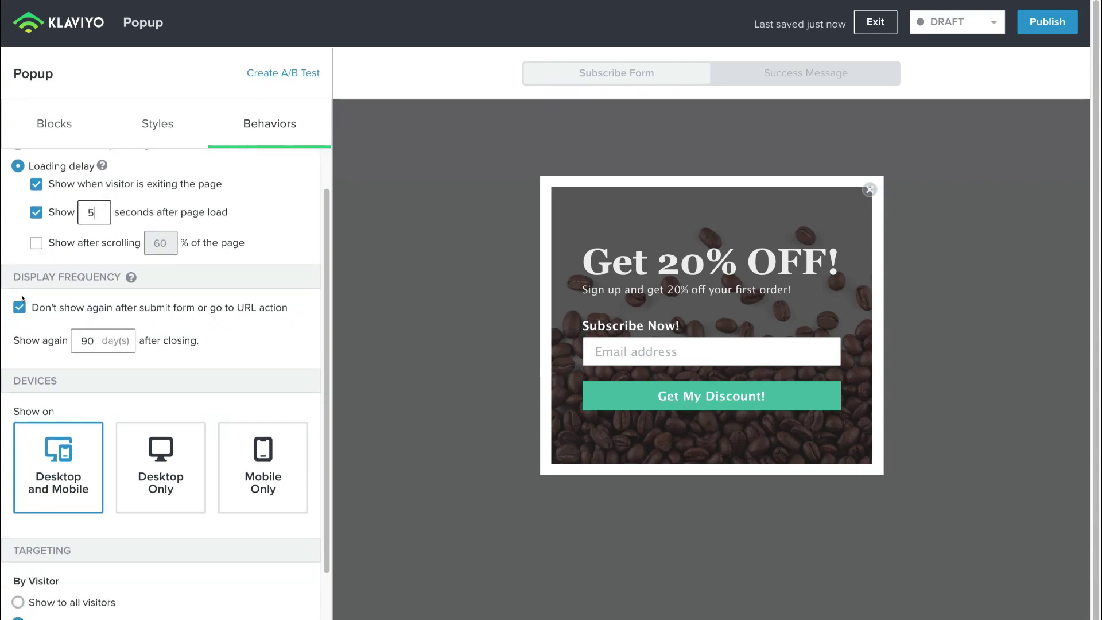
left_click(95, 340)
double_click(96, 339)
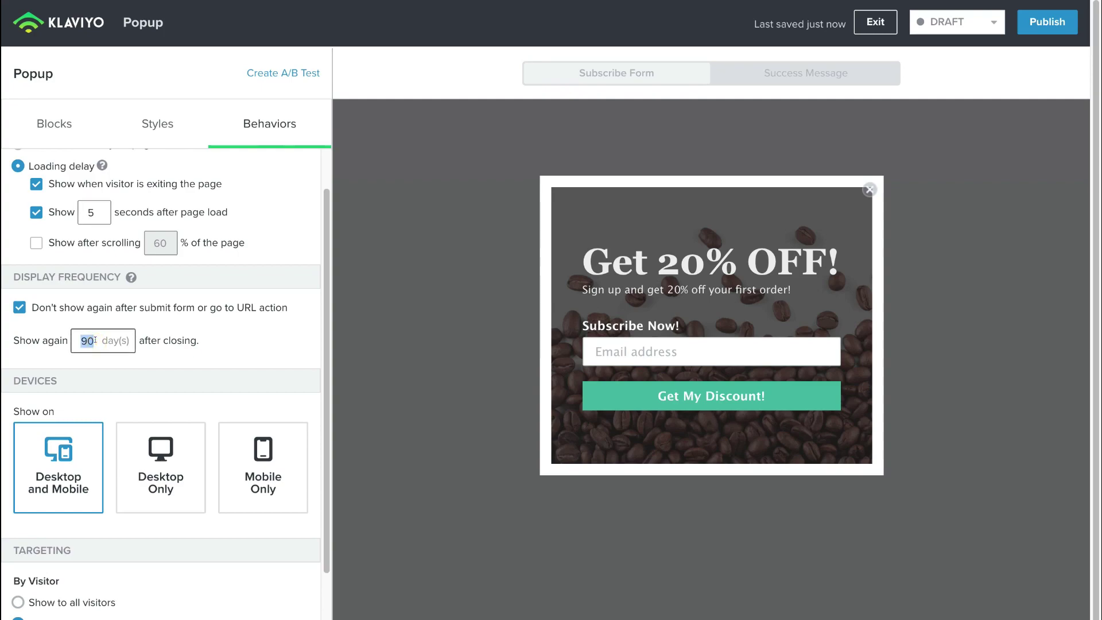
type("30")
left_click(207, 341)
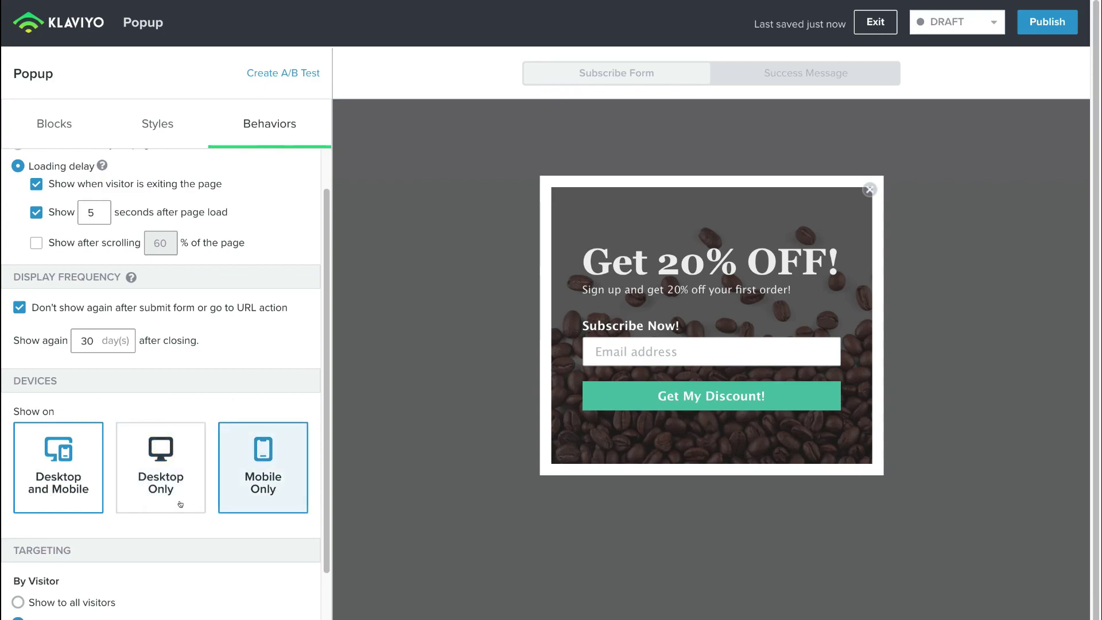
scroll(168, 499, "down", 3)
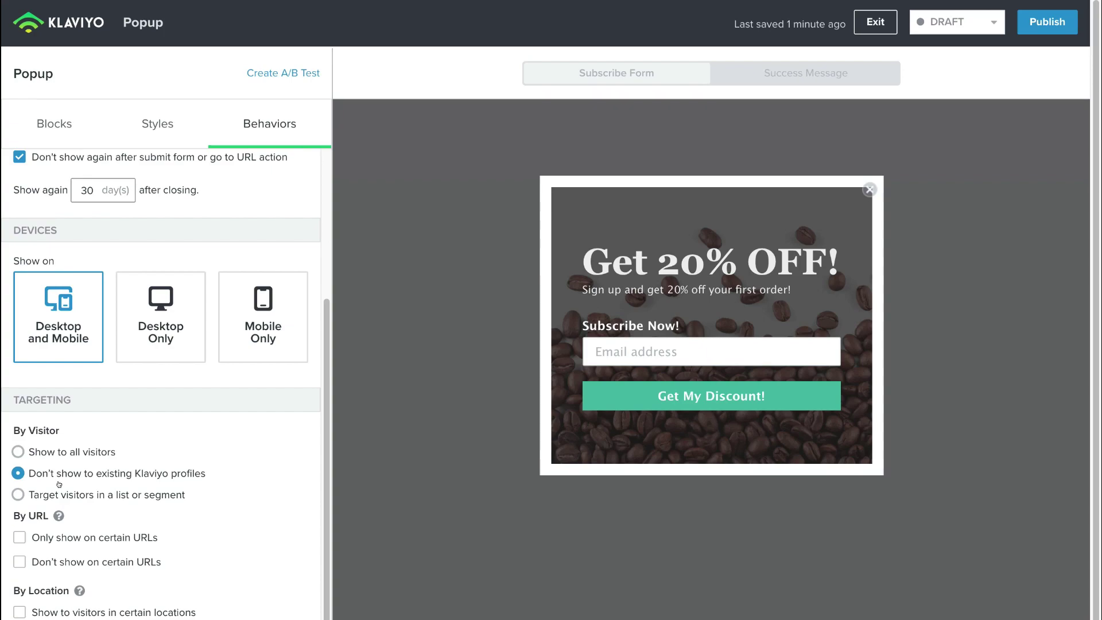
scroll(205, 473, "down", 1)
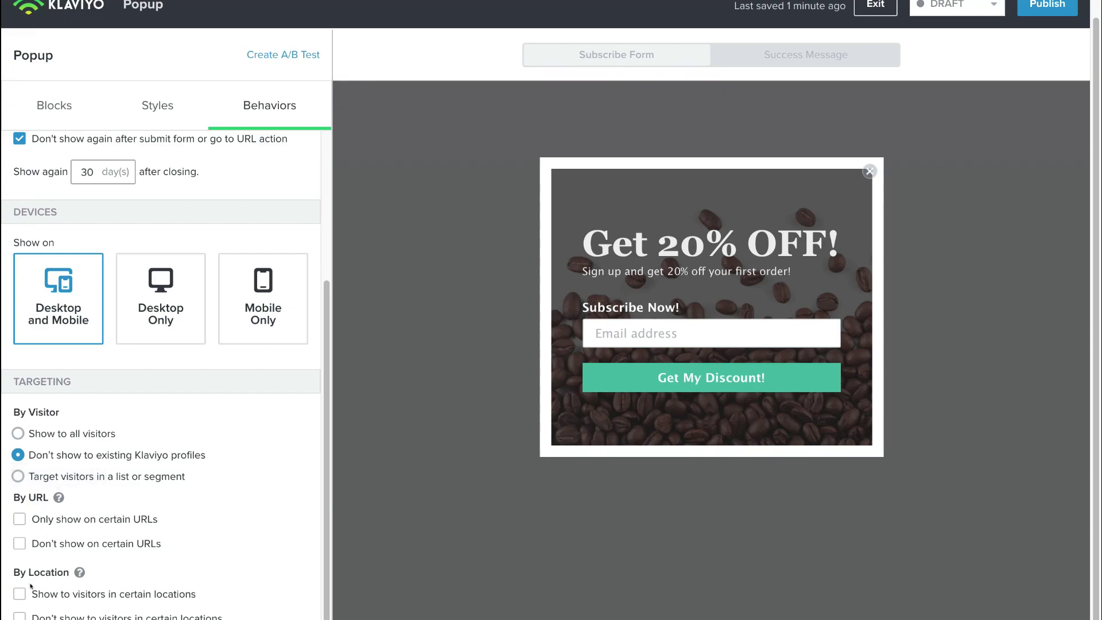
- Publish the popup signup form so it goes live on the store's website
scroll(167, 531, "up", 4)
left_click(166, 532)
scroll(163, 529, "up", 1)
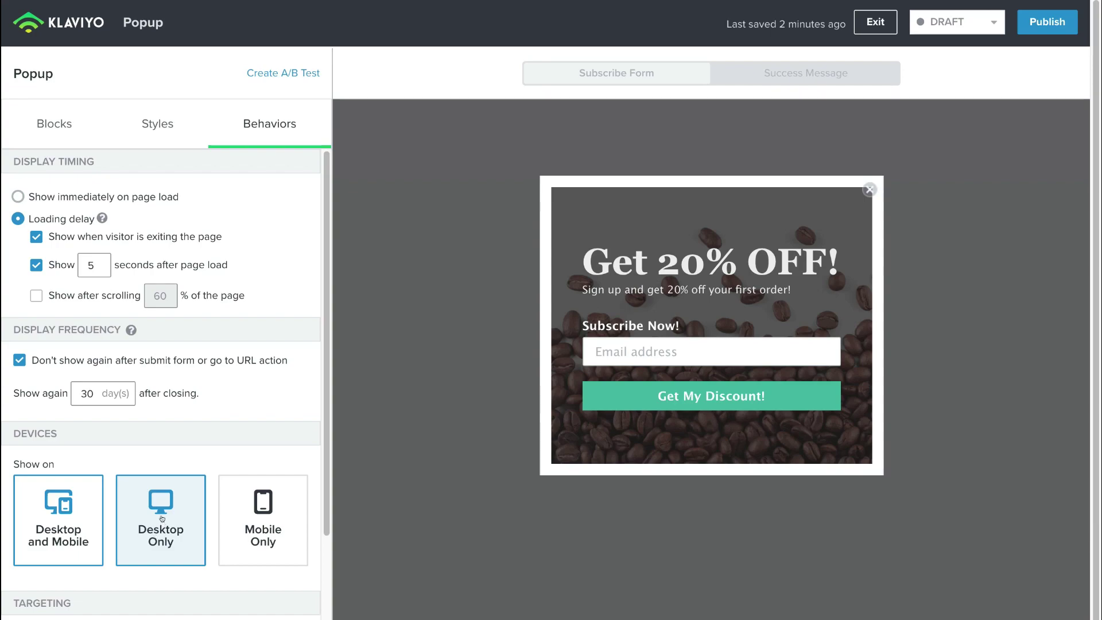
left_click(1046, 22)
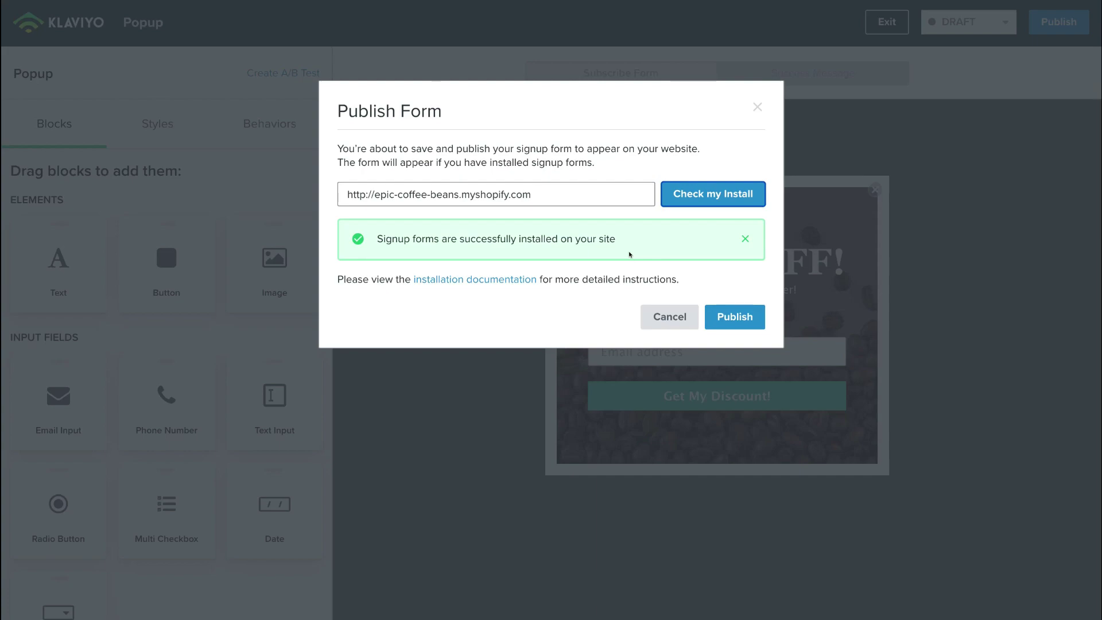
left_click(733, 317)
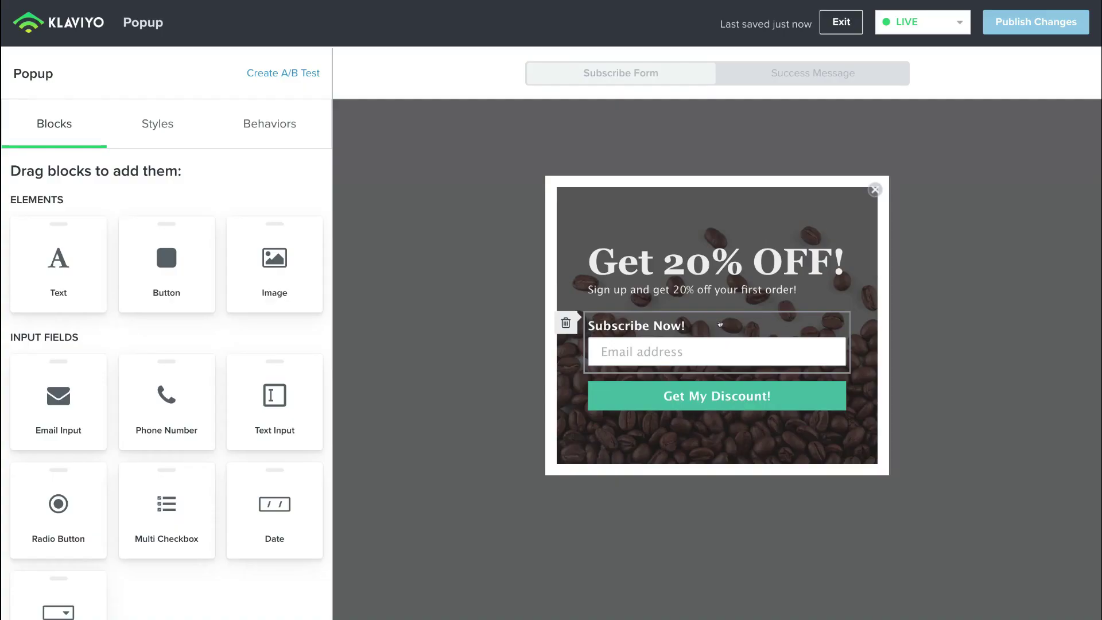
- Create a new flow from scratch named "Welcome Popup Subscriber"
left_click(71, 17)
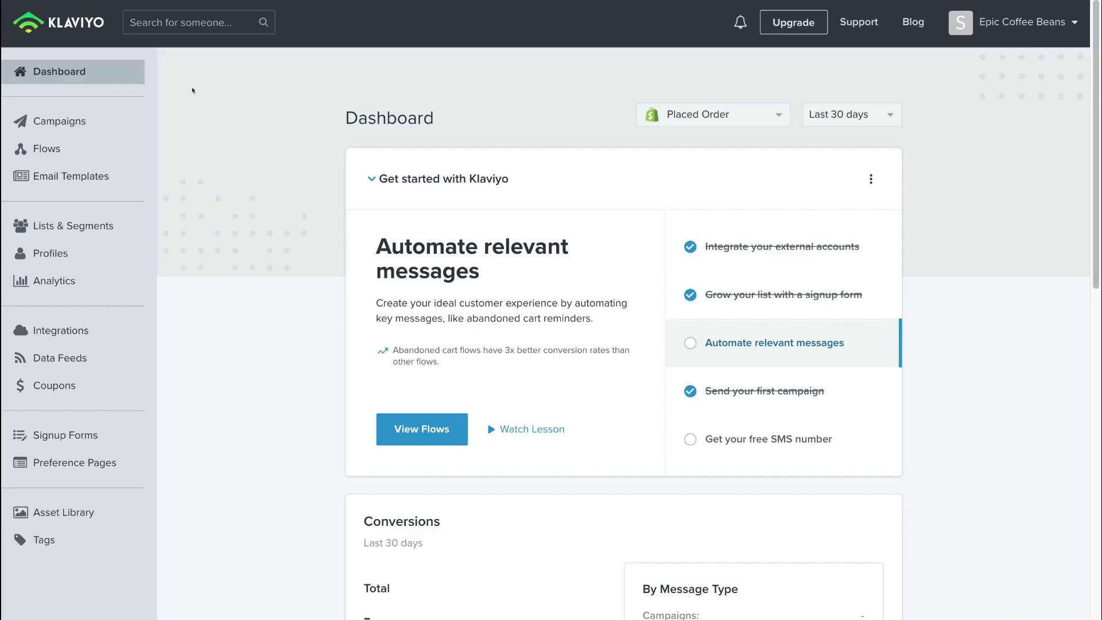
left_click(63, 145)
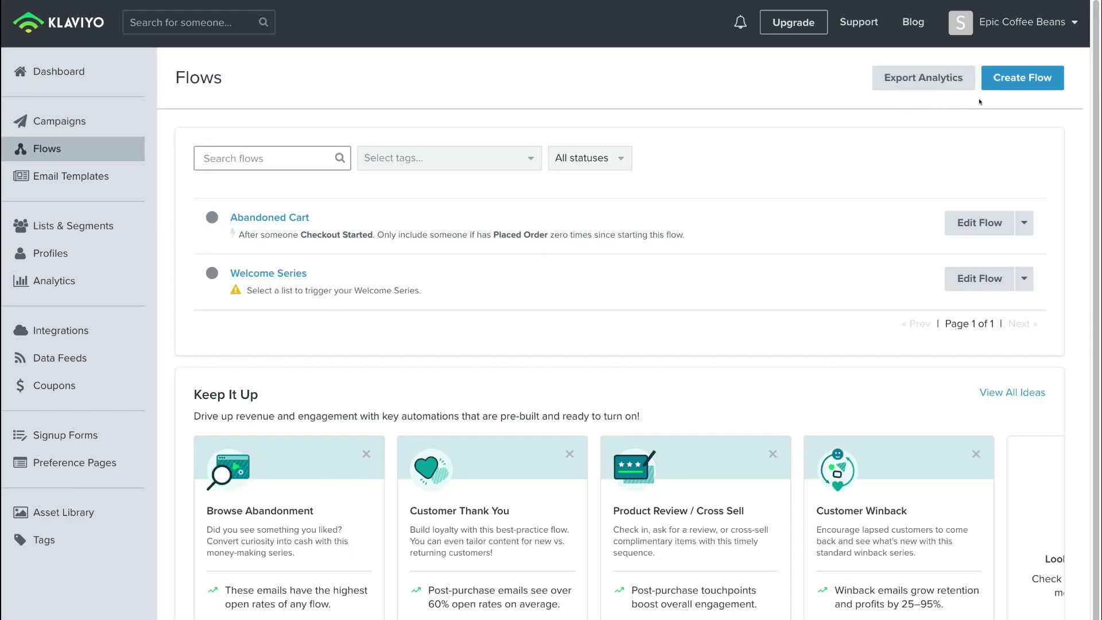
left_click(1010, 78)
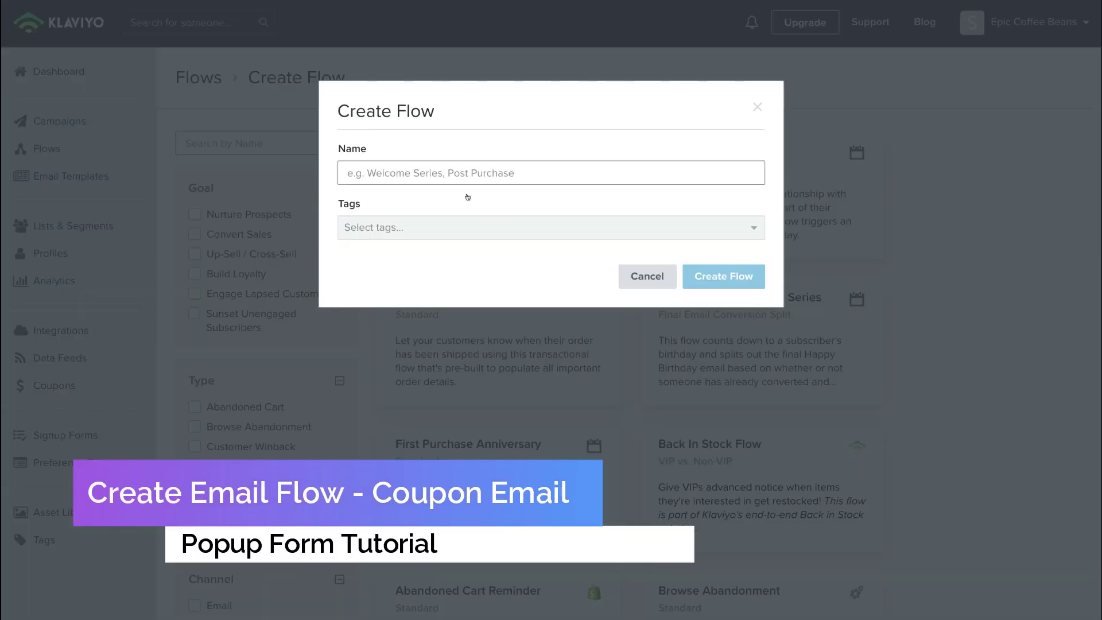
left_click(436, 169)
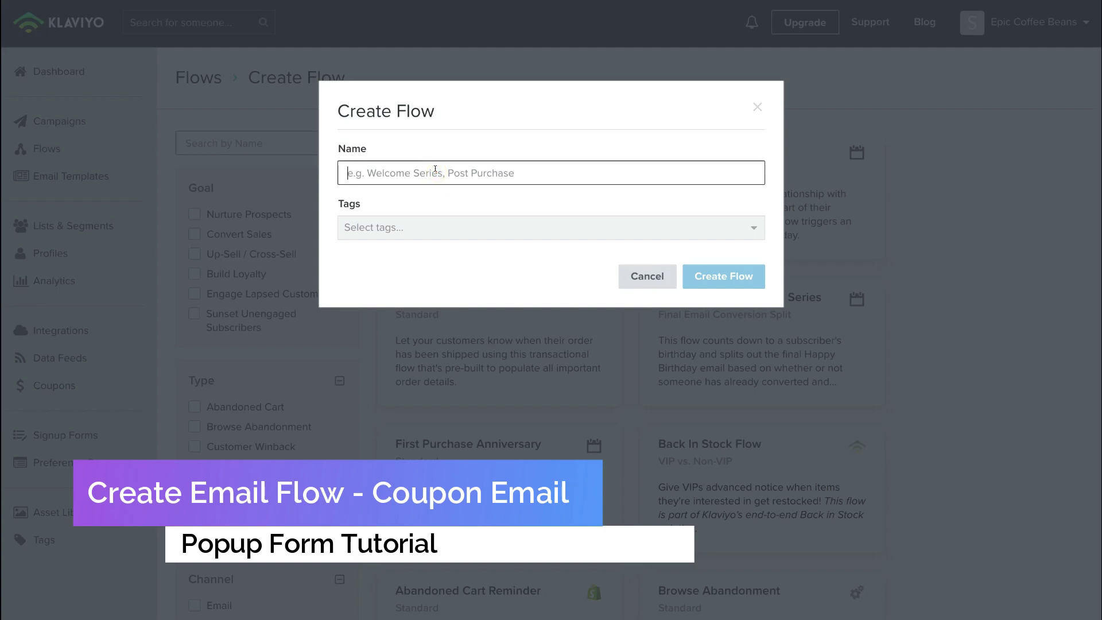
type("Welcome Popup Subscriber")
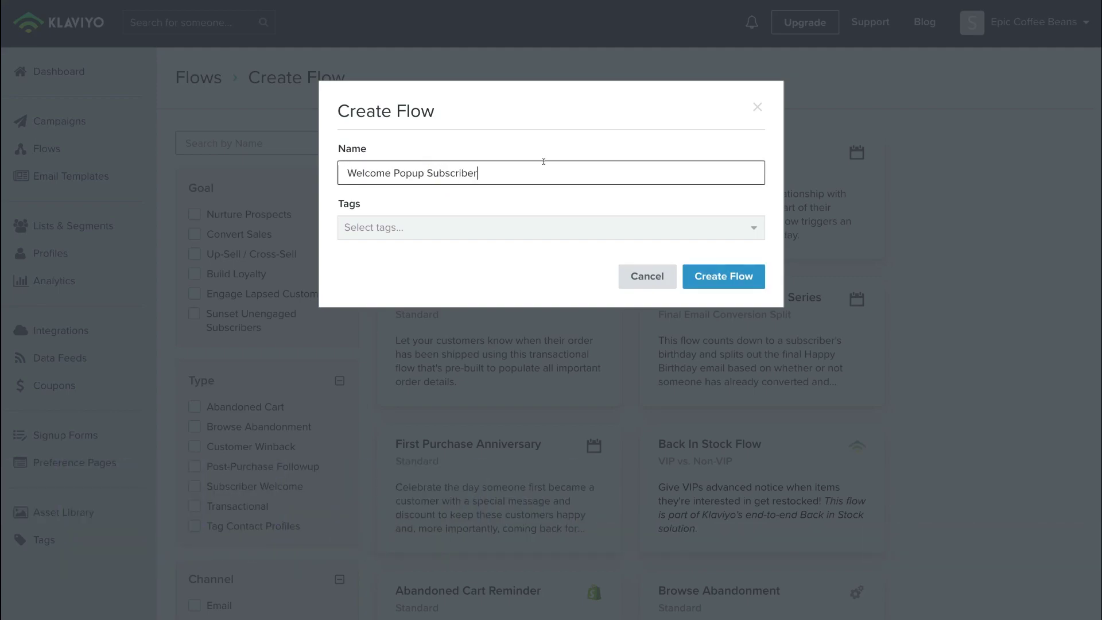
left_click(713, 278)
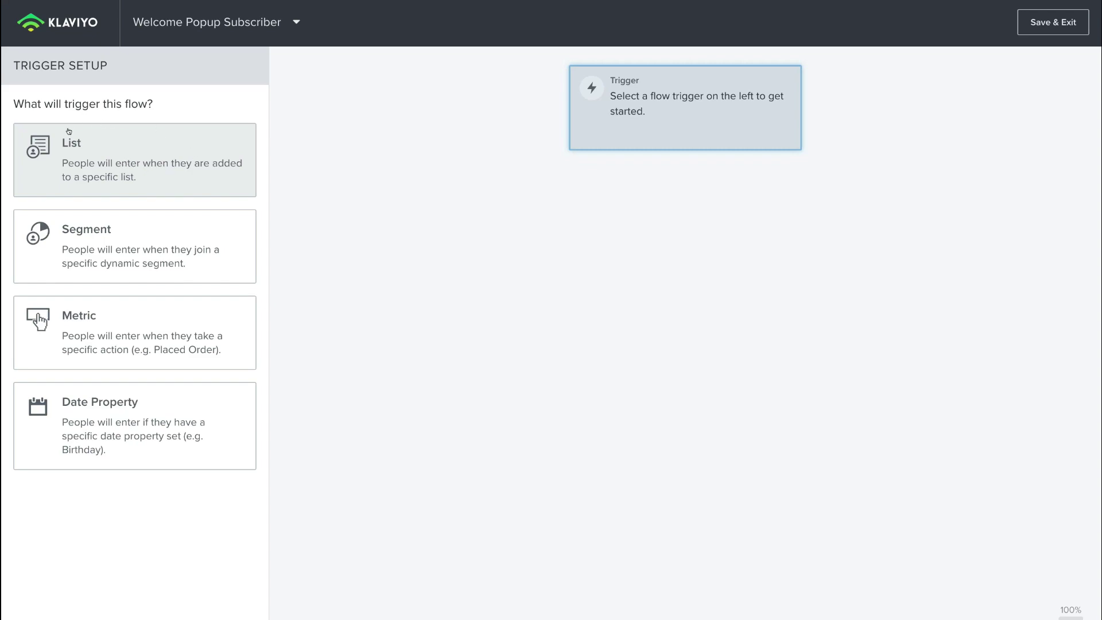
- Set the flow to trigger when someone is added to the Popup Subscribers list, and finish the trigger setup
left_click(98, 156)
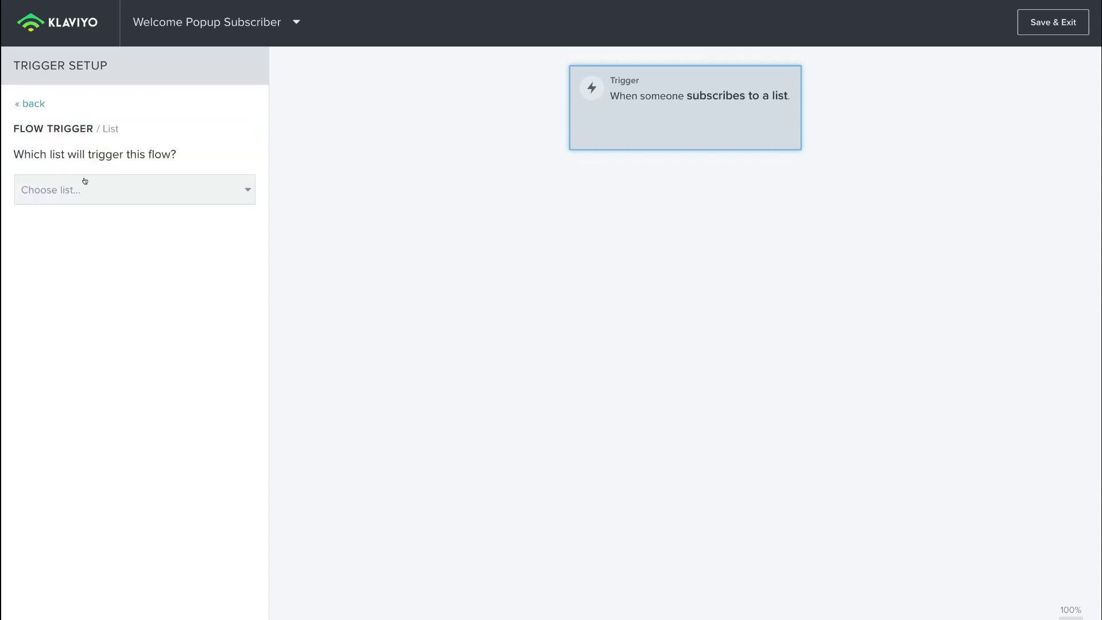
left_click(199, 189)
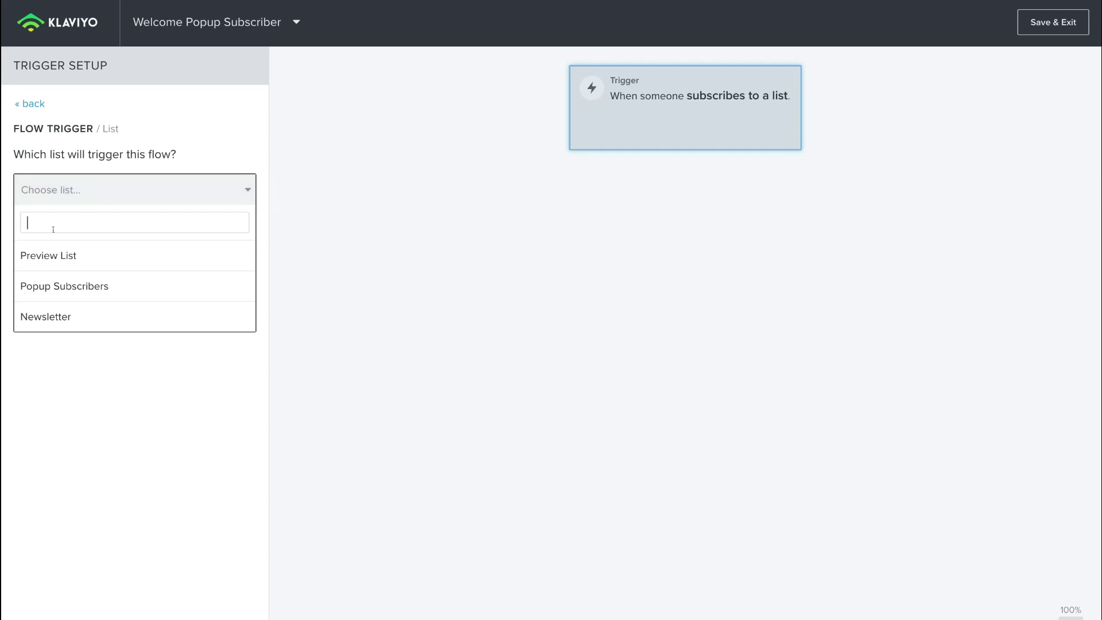
left_click(124, 285)
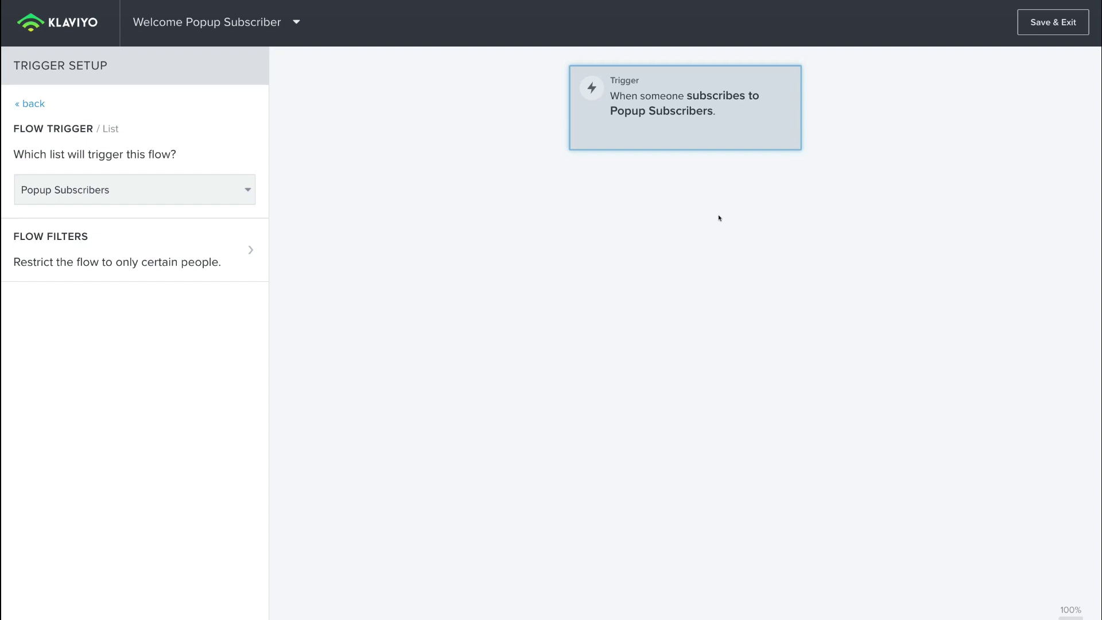
left_click(73, 600)
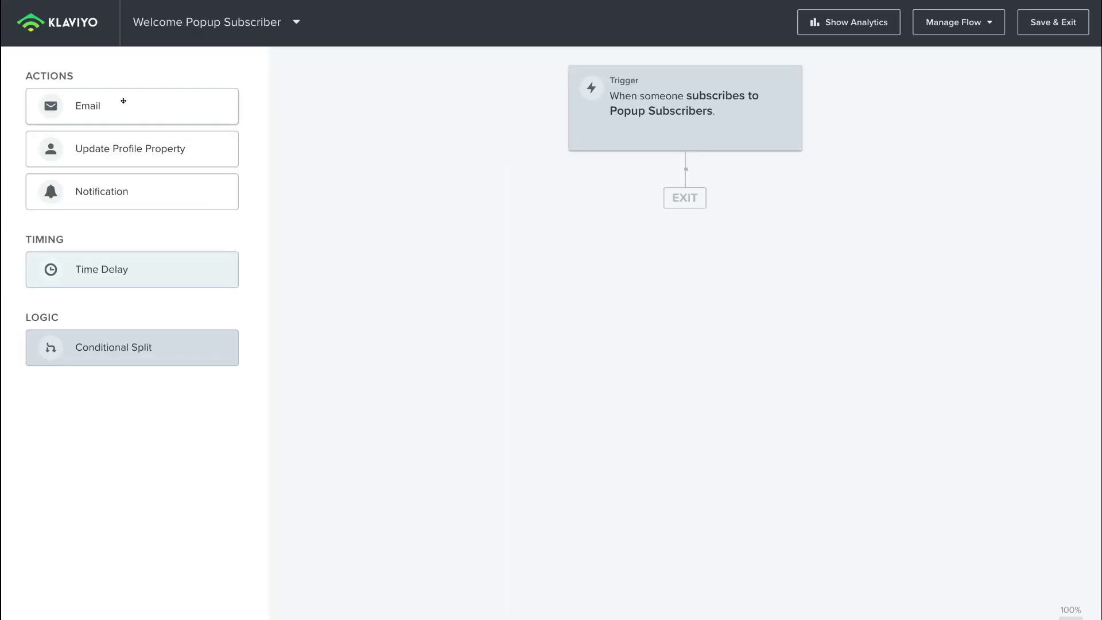
- Add an email action directly after the flow's trigger and open it for editing
left_click_drag(124, 103, 689, 172)
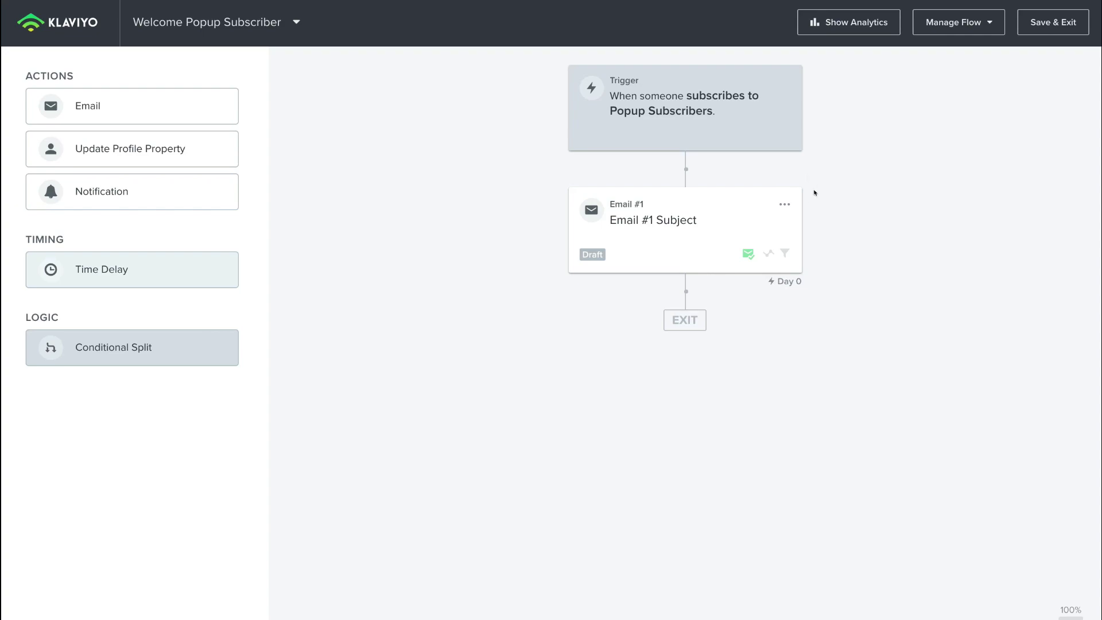
left_click(784, 204)
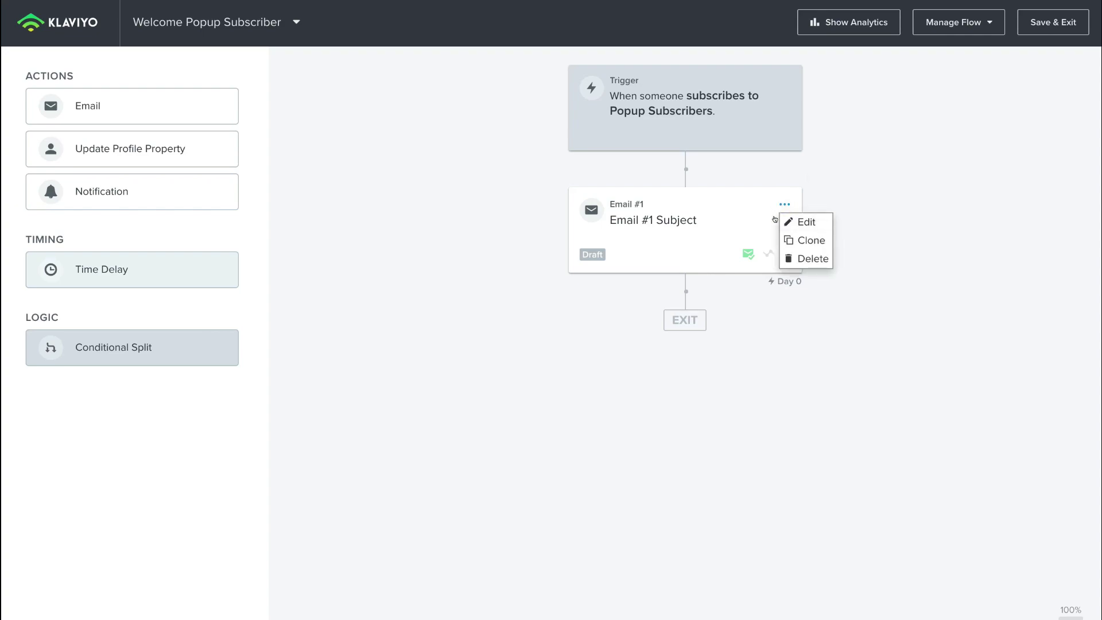
left_click(810, 222)
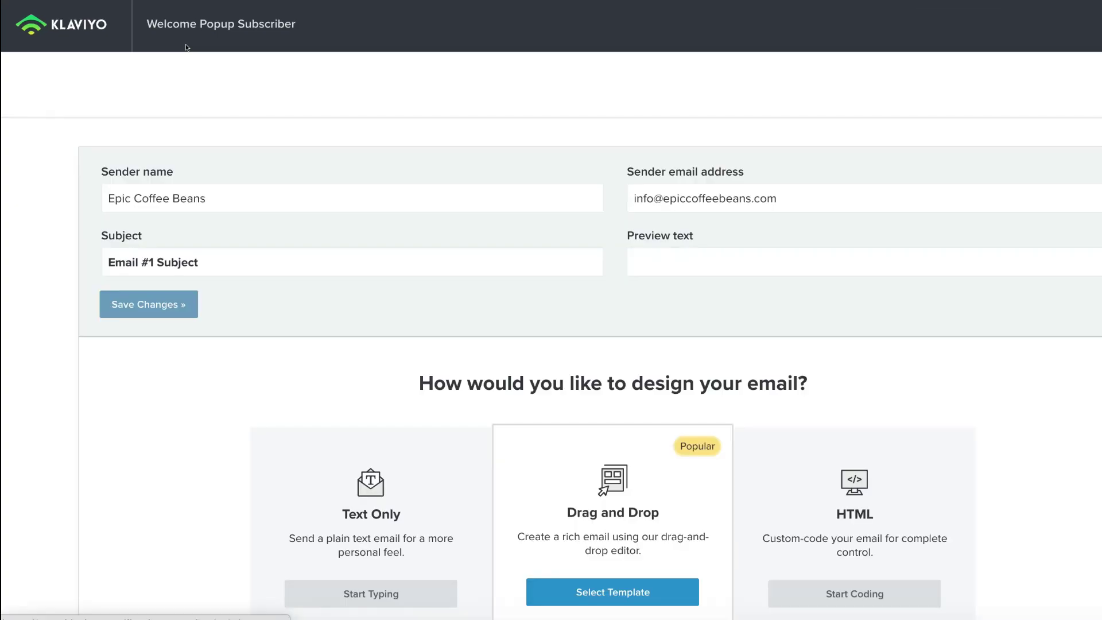
- Set the email's subject to "Here's Your 20% Discount Code!" and save the changes
triple_click(209, 258)
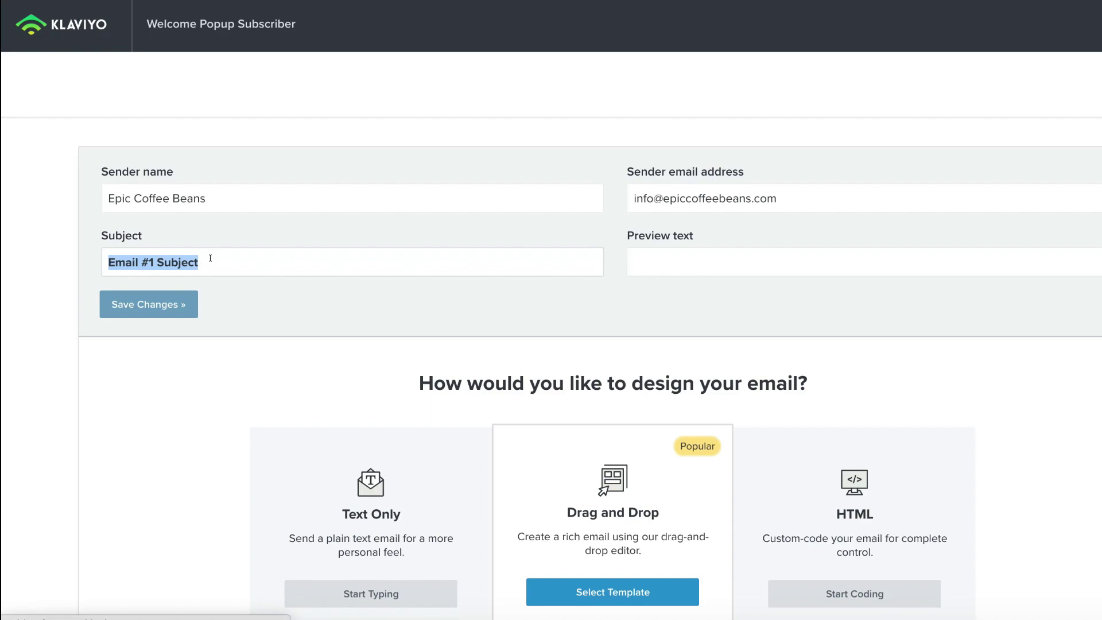
type("Here's Your 20% Discount Code!")
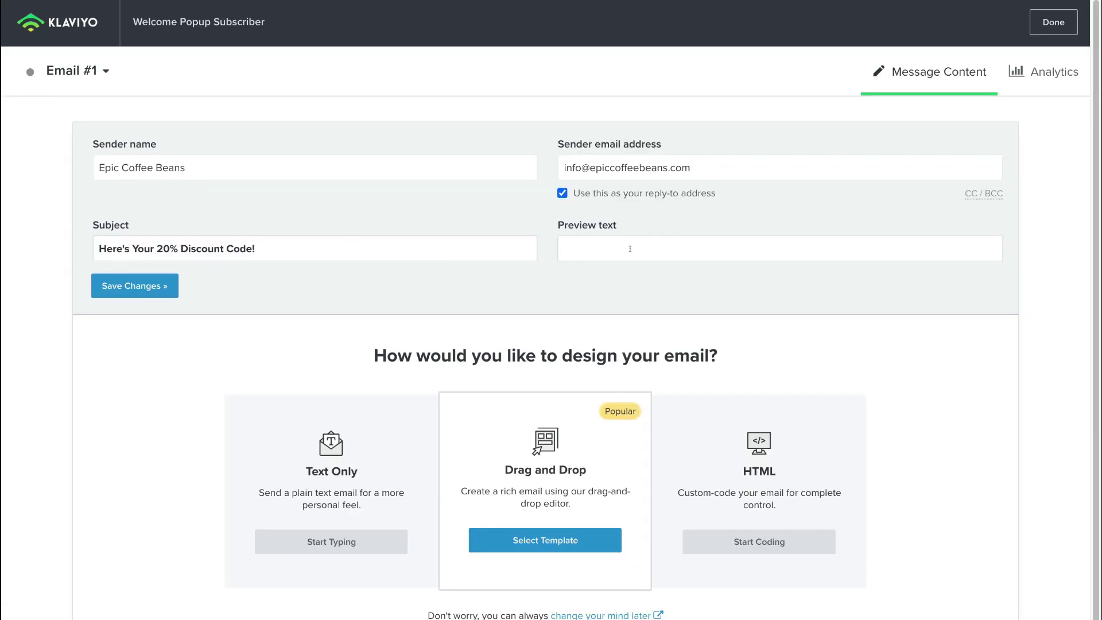
left_click(147, 286)
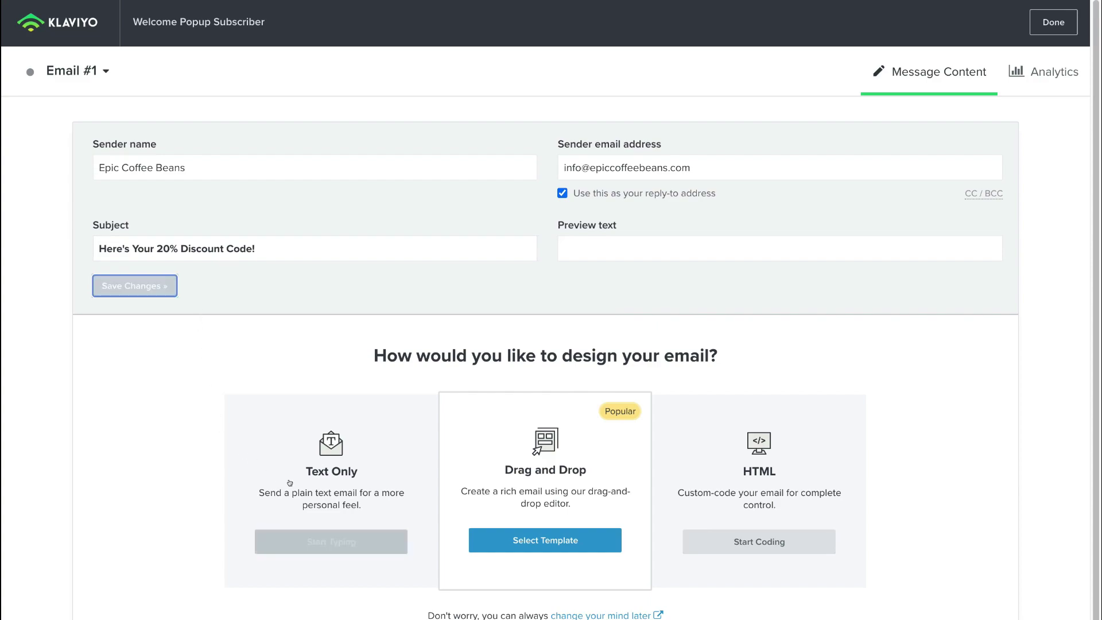
- Design the email with the drag-and-drop editor, using the basic 1 Column template
left_click(574, 540)
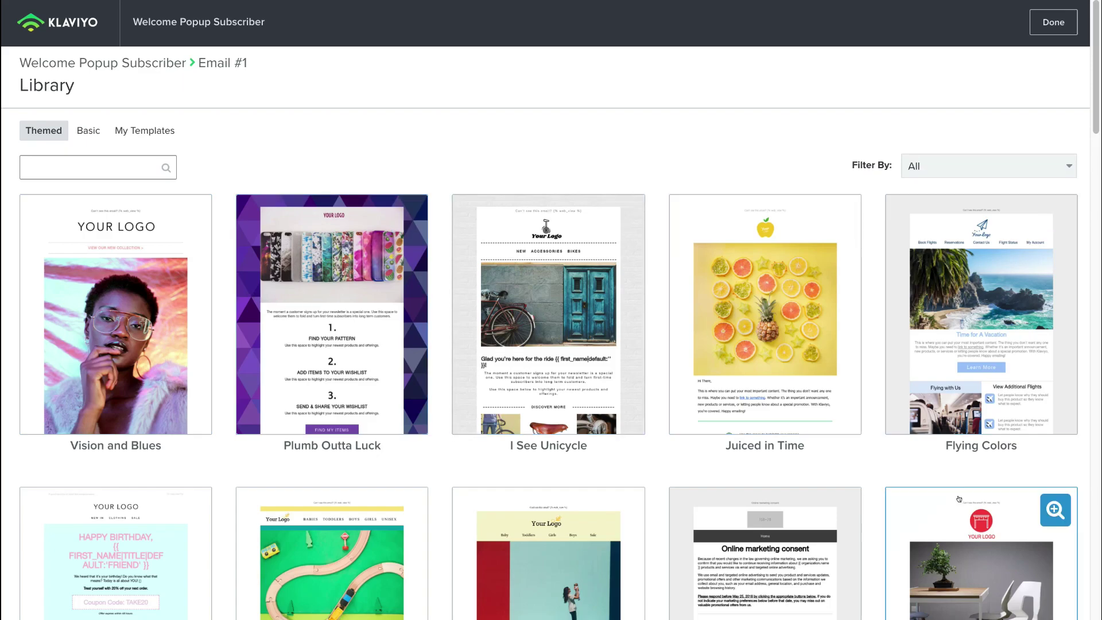
left_click(84, 134)
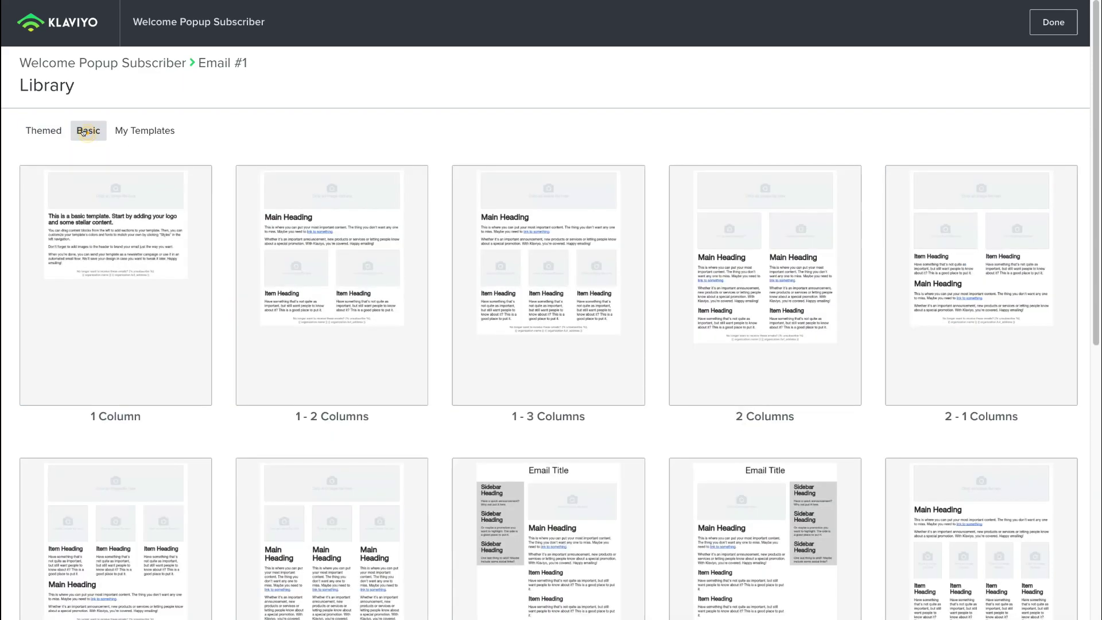
left_click(124, 335)
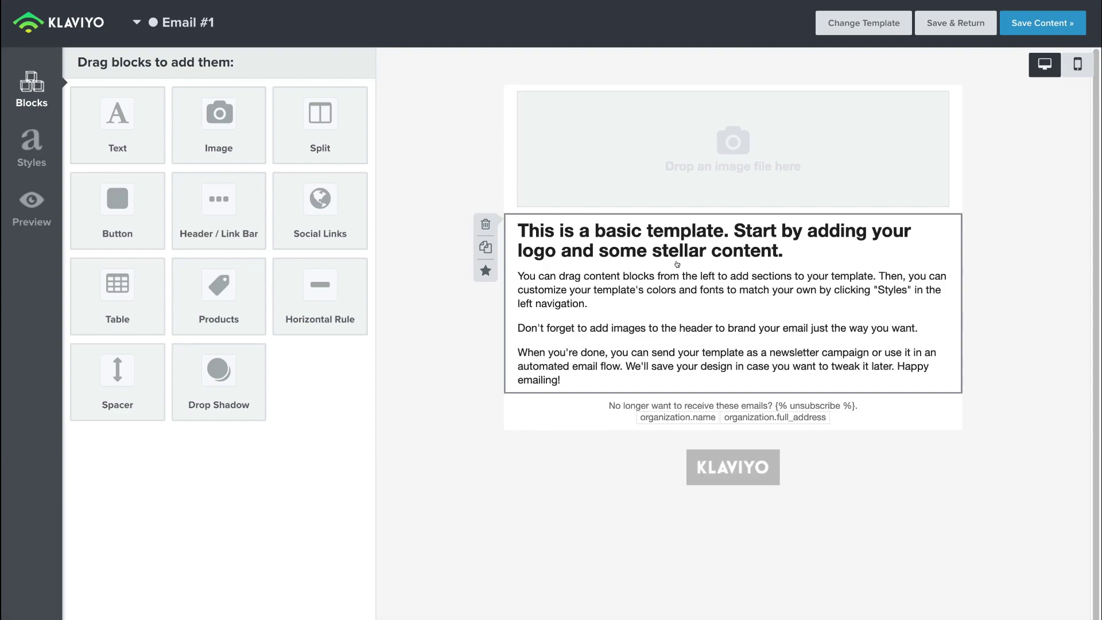
- Fill the email's header image placeholder with "DV + BICT = IG + FB (9)" from the image library
left_click(688, 146)
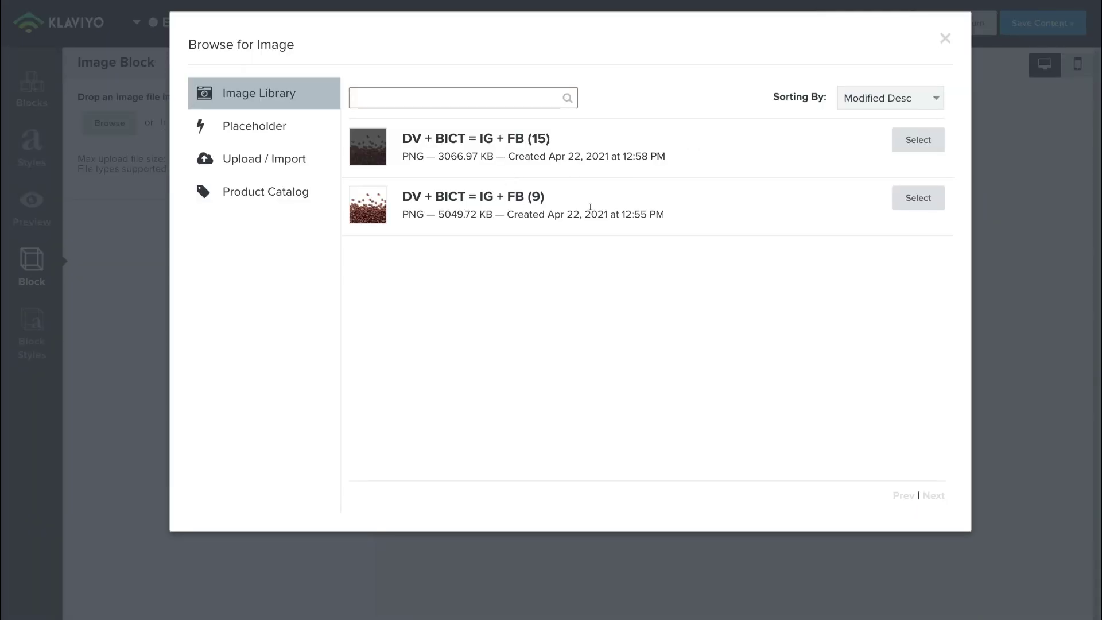
left_click(915, 198)
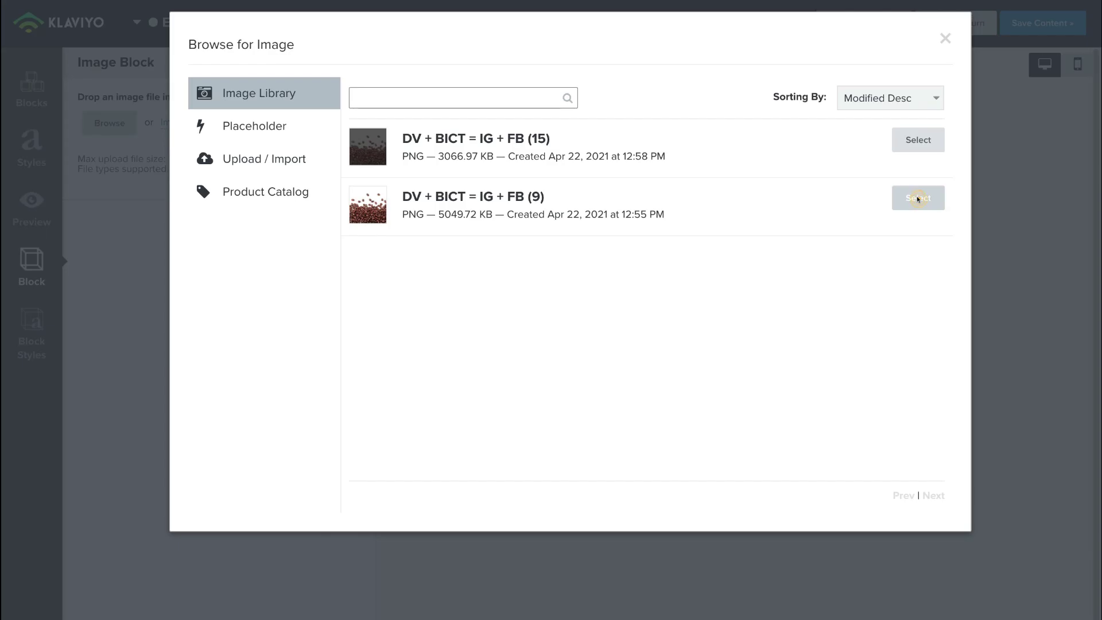
- Delete the three body paragraphs beneath the heading in the template's text block
scroll(801, 273, "down", 4)
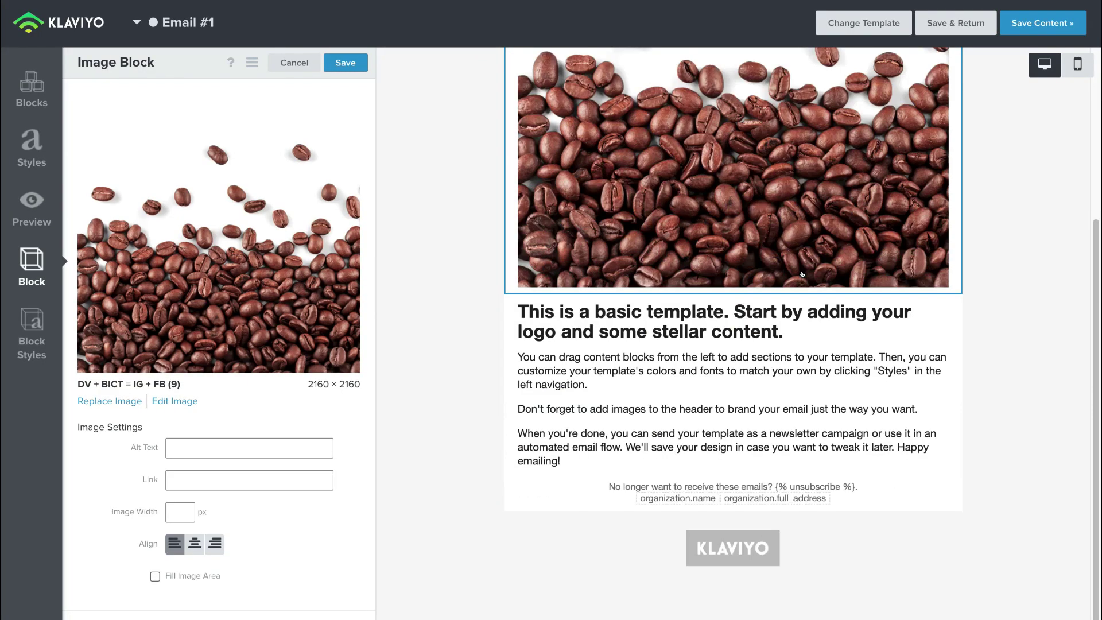
left_click(773, 317)
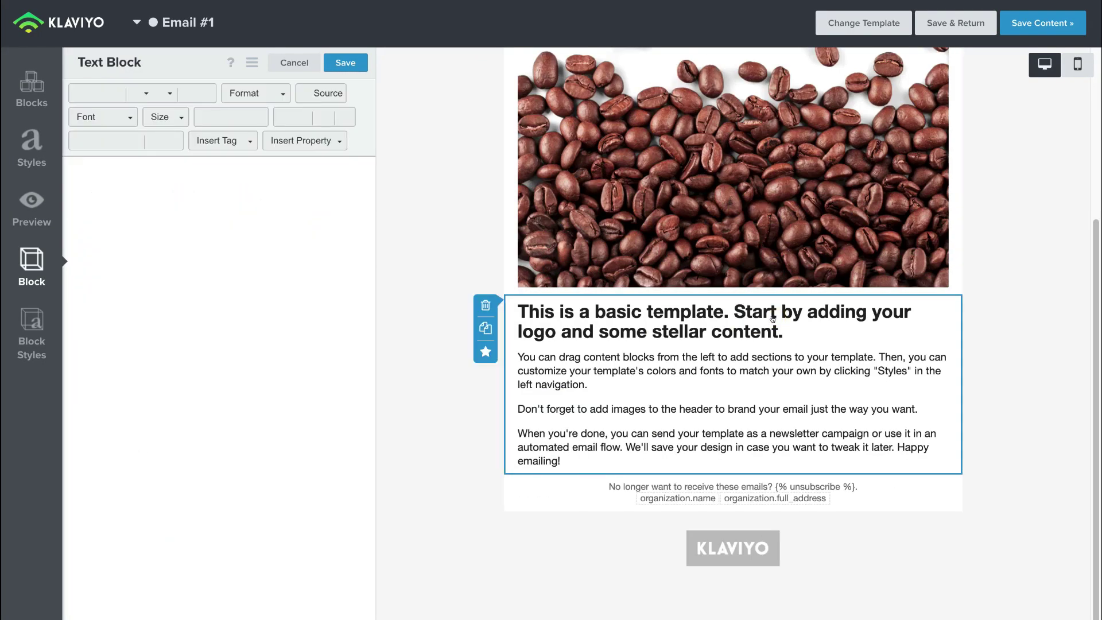
left_click_drag(342, 351, 68, 219)
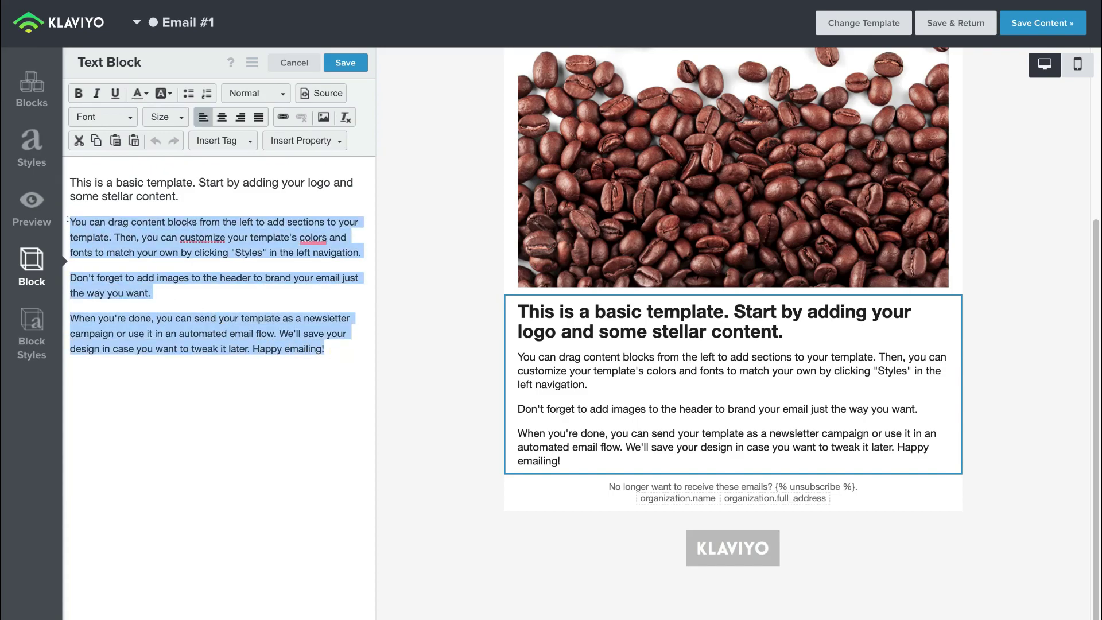
key("BackSpace")
- Replace the heading with centred "Welcome to EPIC Coffee Beans" and add "20% OFF PROMO CODE: GETMYCOFFEE1" below it in bold italic, size 22
left_click_drag(202, 196, 69, 172)
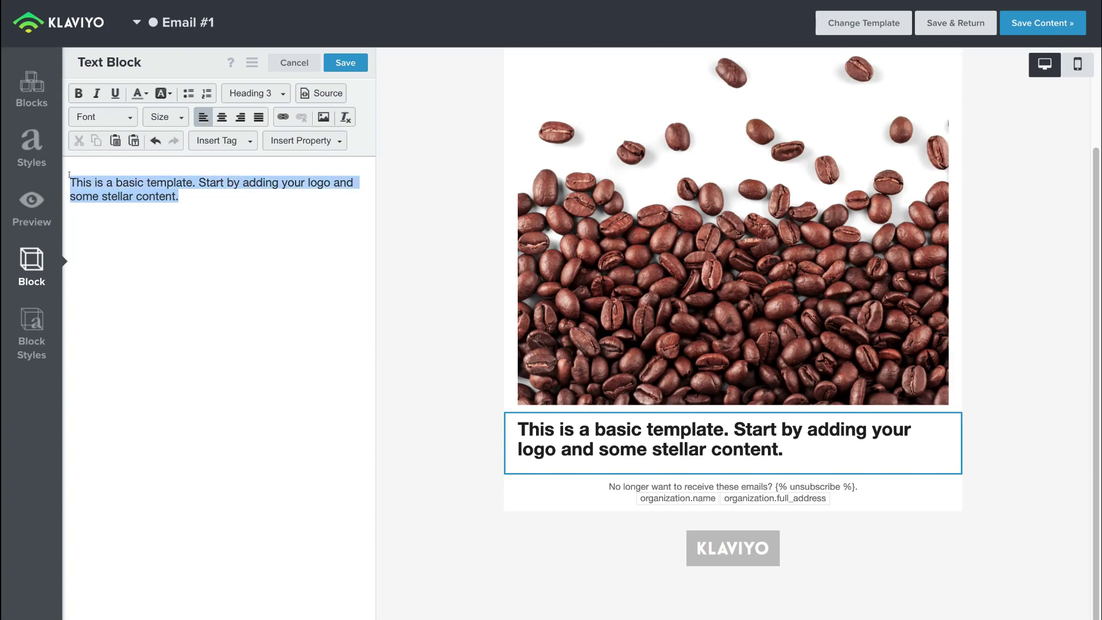
left_click(222, 117)
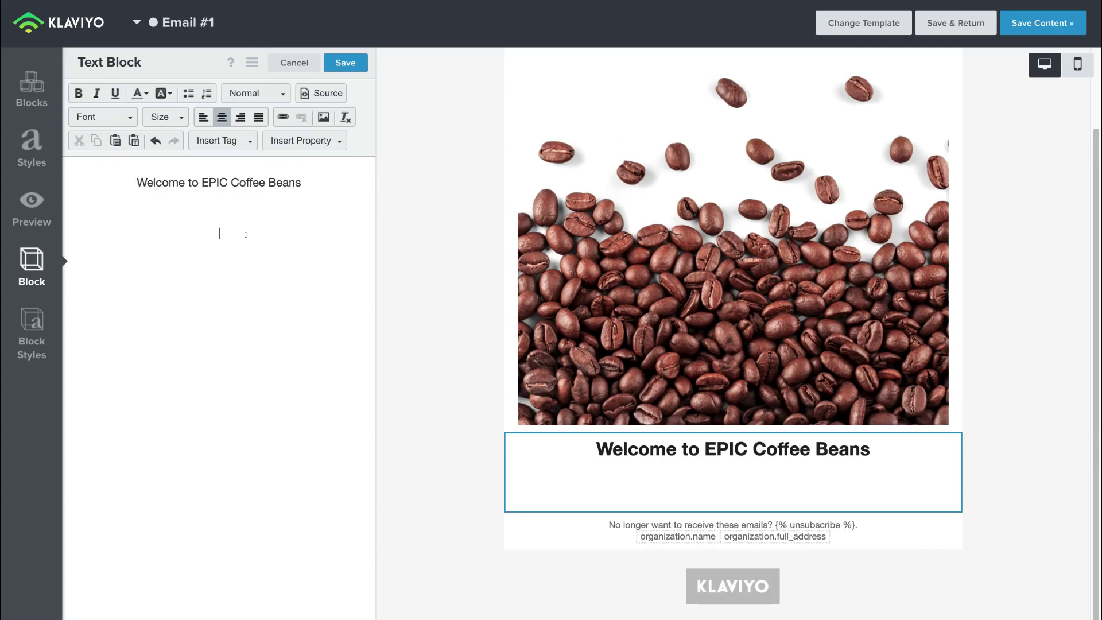
type("20% OFF PROMO CODE: GETMYCOFFEE1")
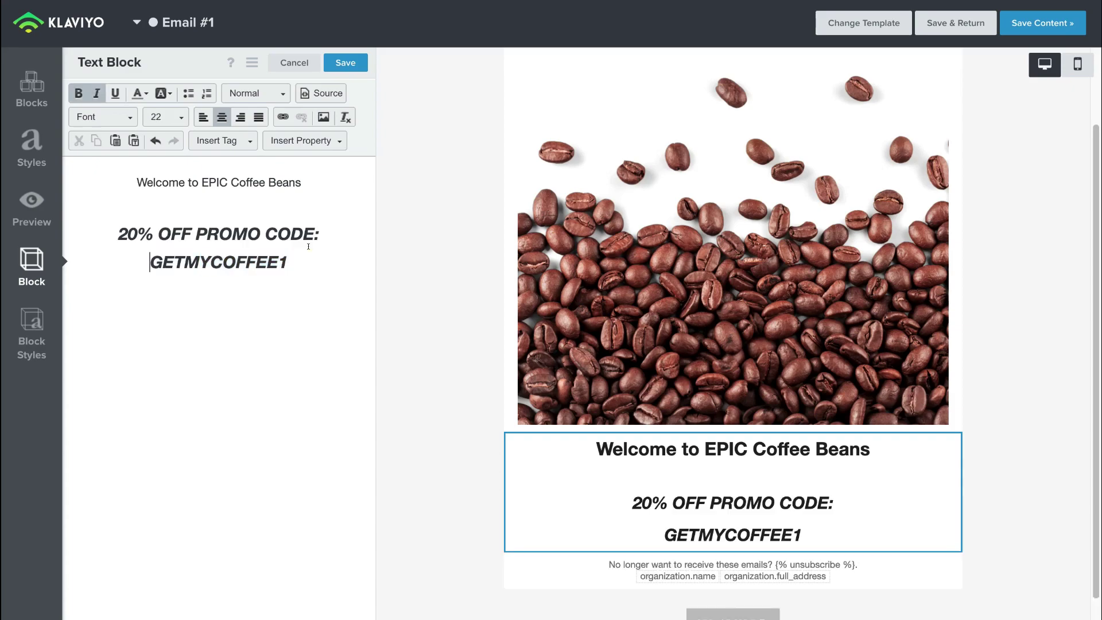
- Change the text colour of the promo code GETMYCOFFEE1 to dark red
left_click_drag(293, 263, 149, 262)
left_click(143, 91)
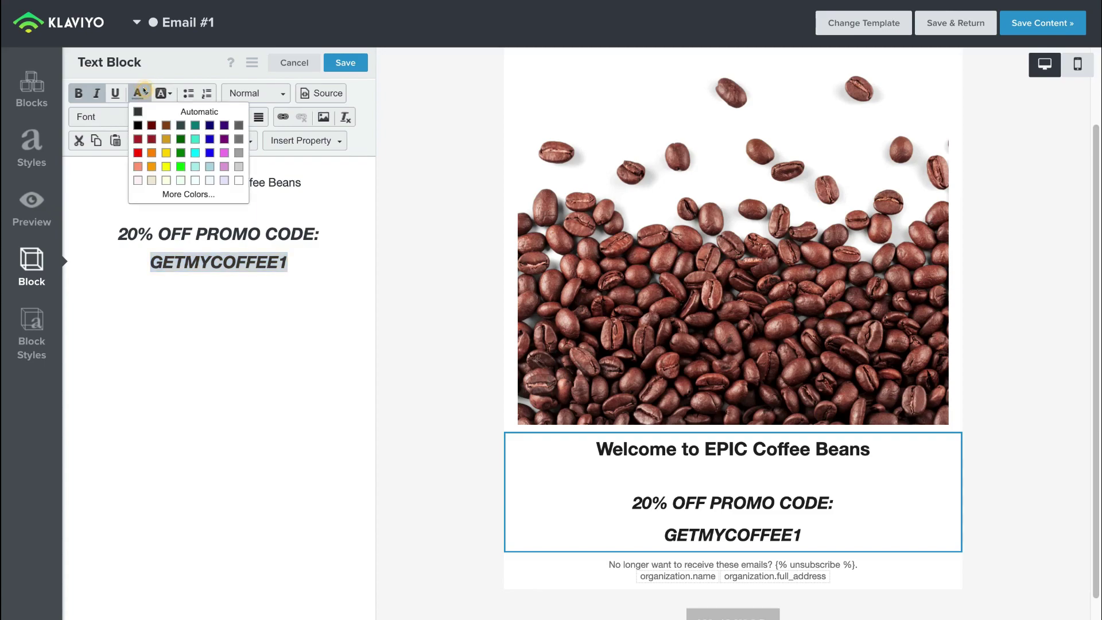
left_click(151, 138)
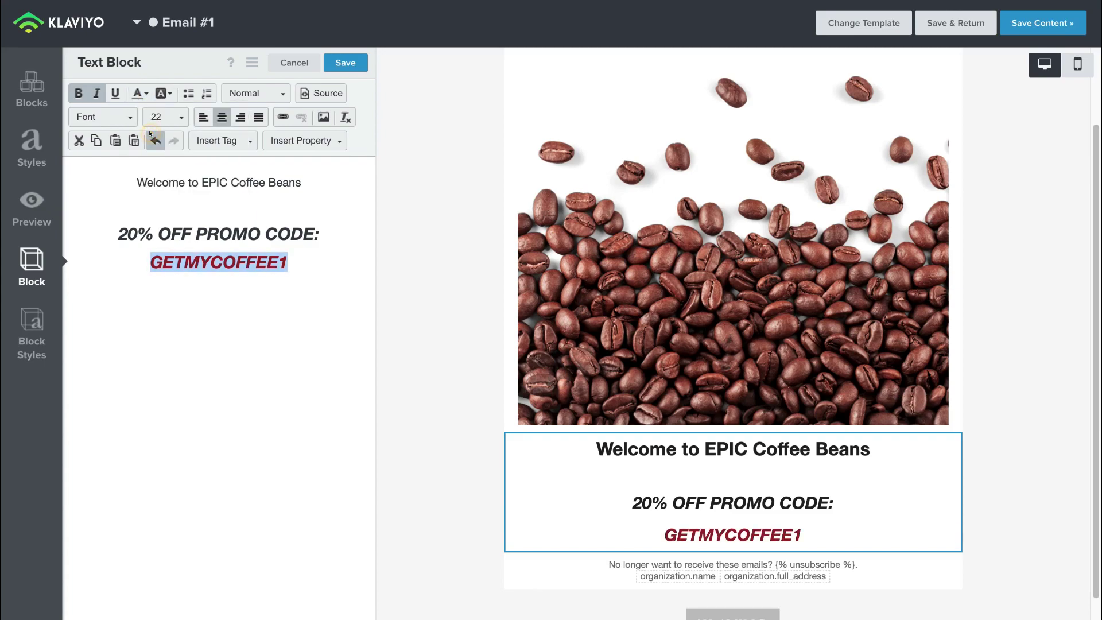
left_click(288, 262)
- Finish editing the text block and save the welcome email's content
scroll(430, 309, "up", 2)
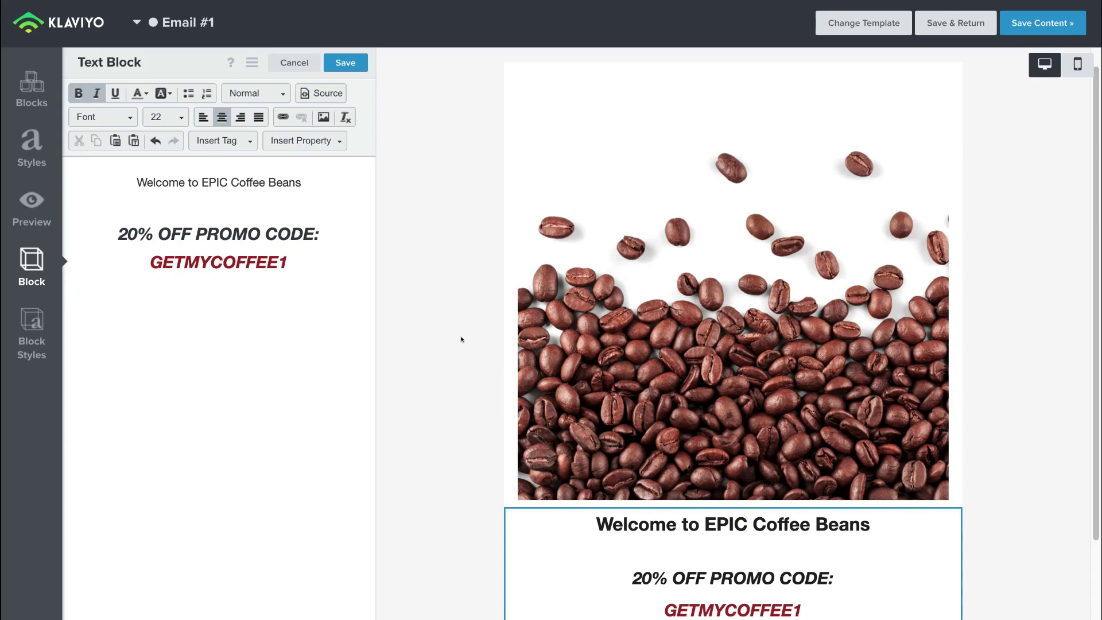
left_click(29, 81)
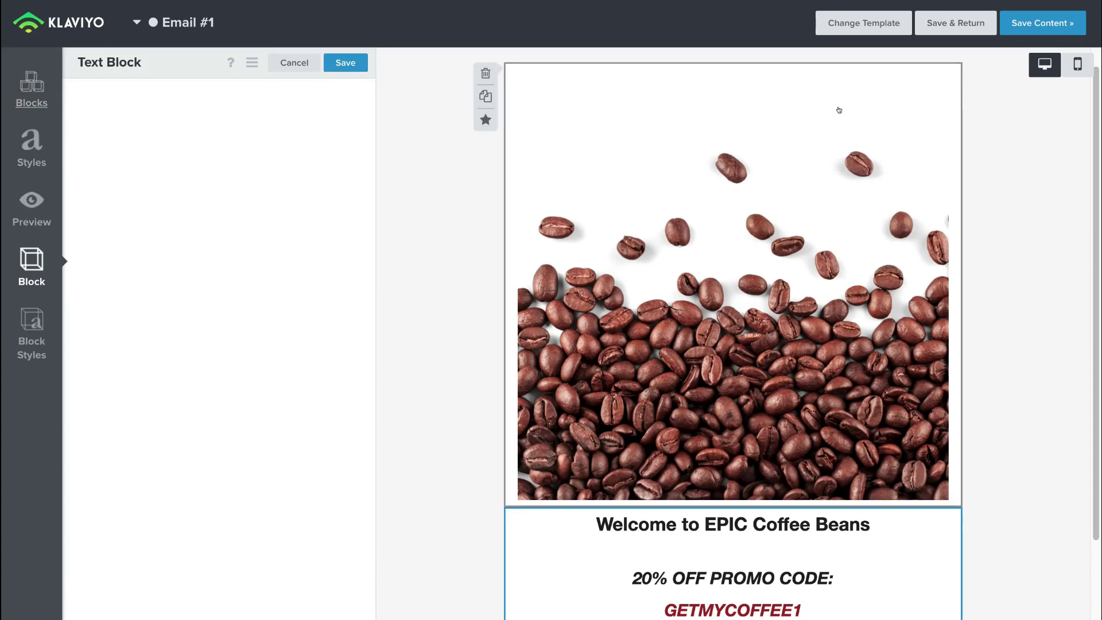
left_click(1002, 30)
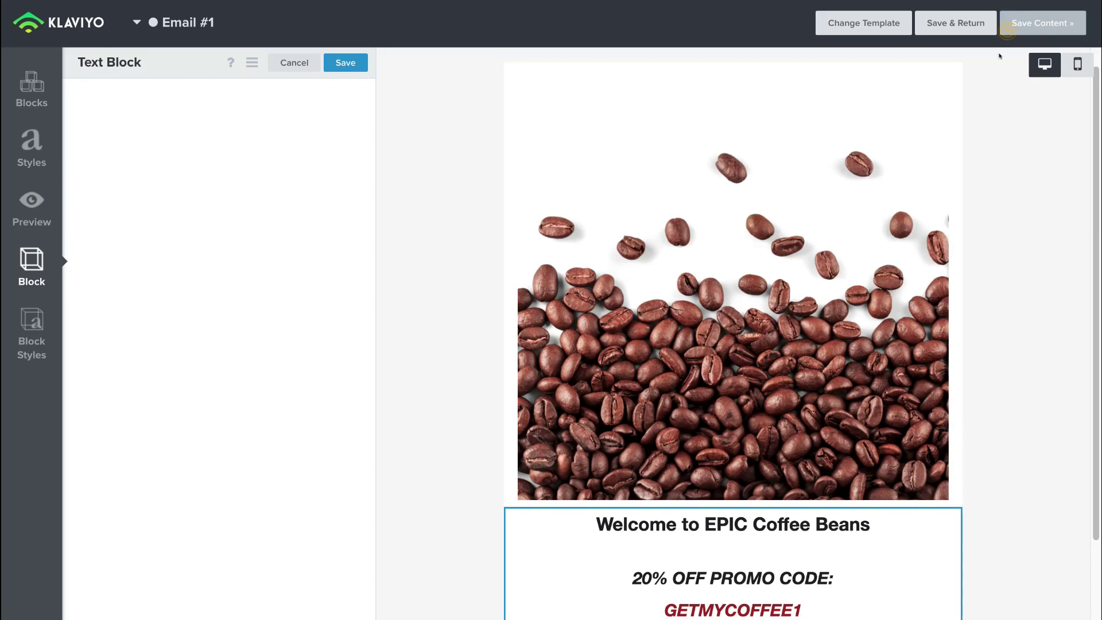
- Finish the welcome email's setup, set Email #1 in the flow to Live, and save and exit the flow
scroll(838, 373, "down", 10)
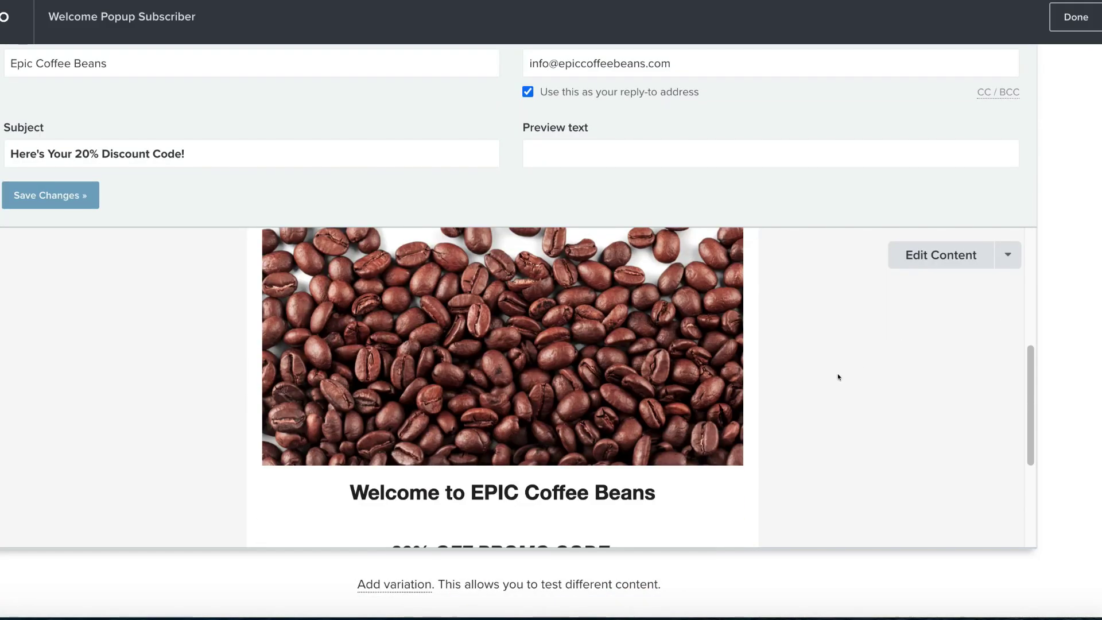
left_click(1072, 22)
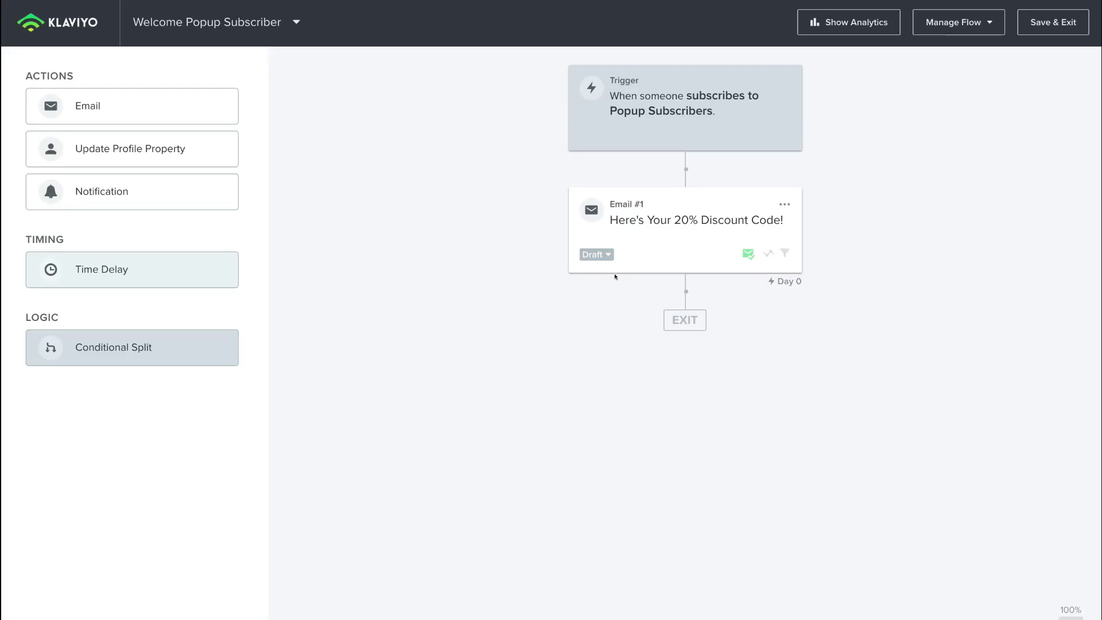
left_click(601, 255)
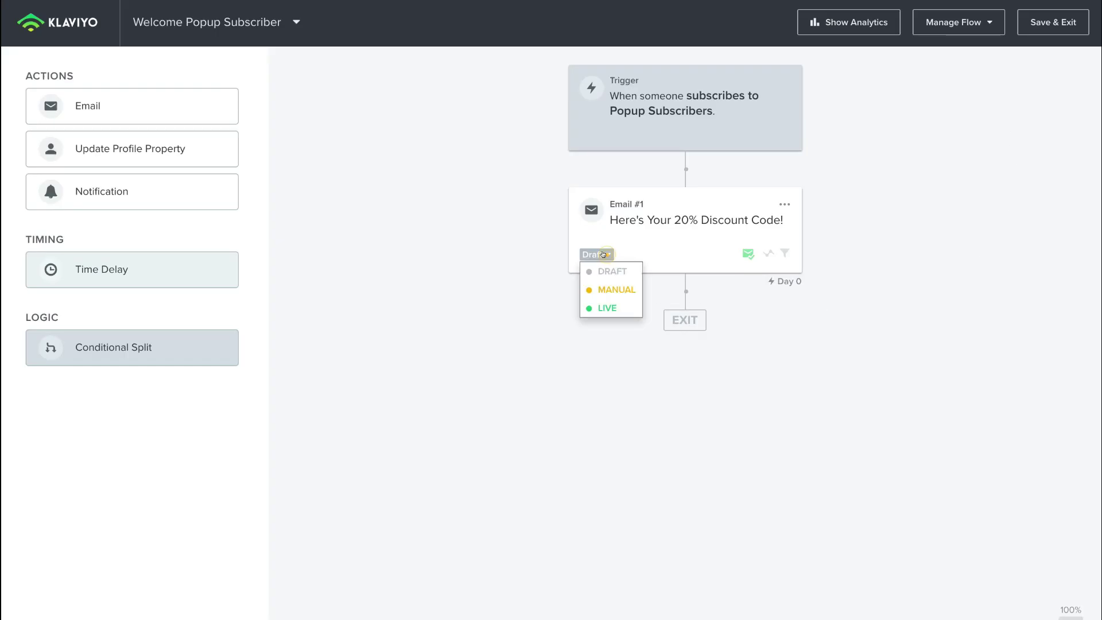
left_click(601, 308)
left_click(740, 105)
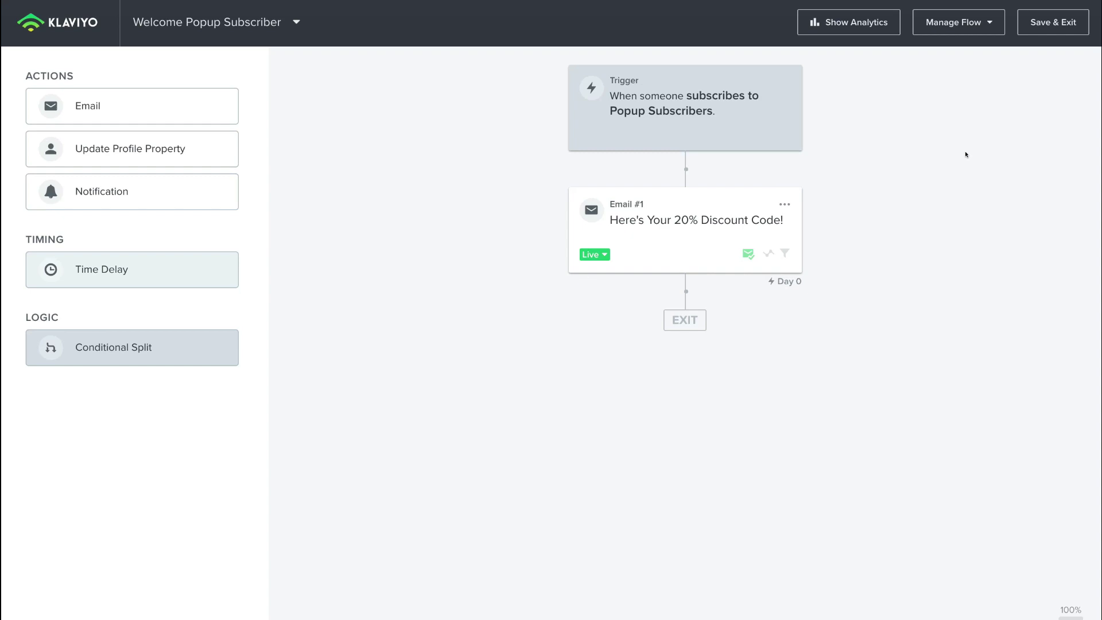
left_click(1046, 25)
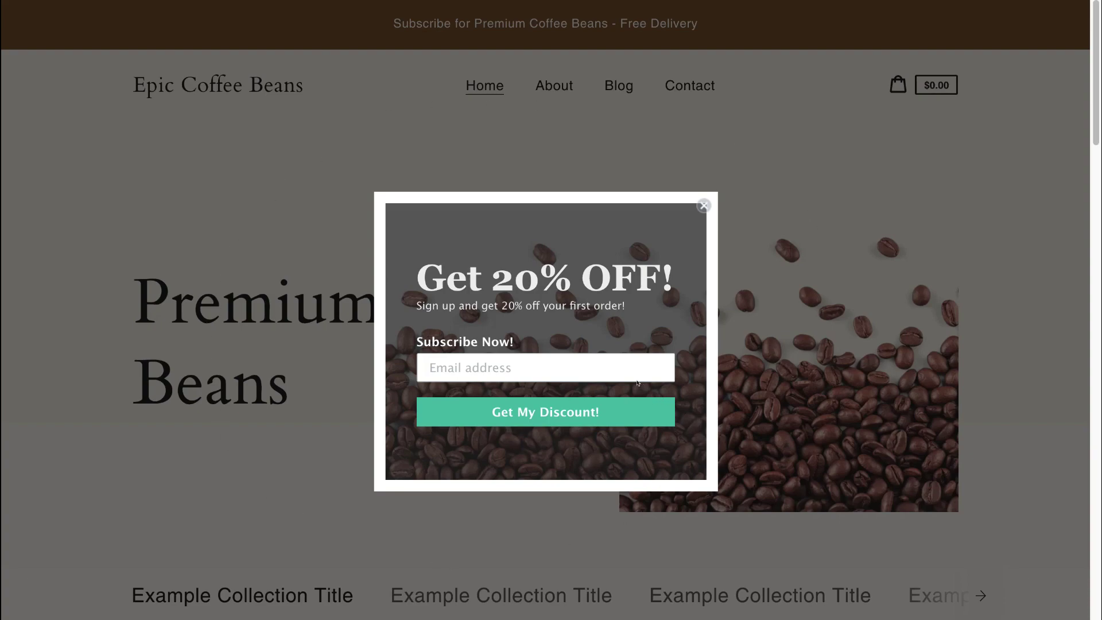
- Test the store's Get 20% OFF popup by submitting the subscriber's email address for the discount
left_click(607, 363)
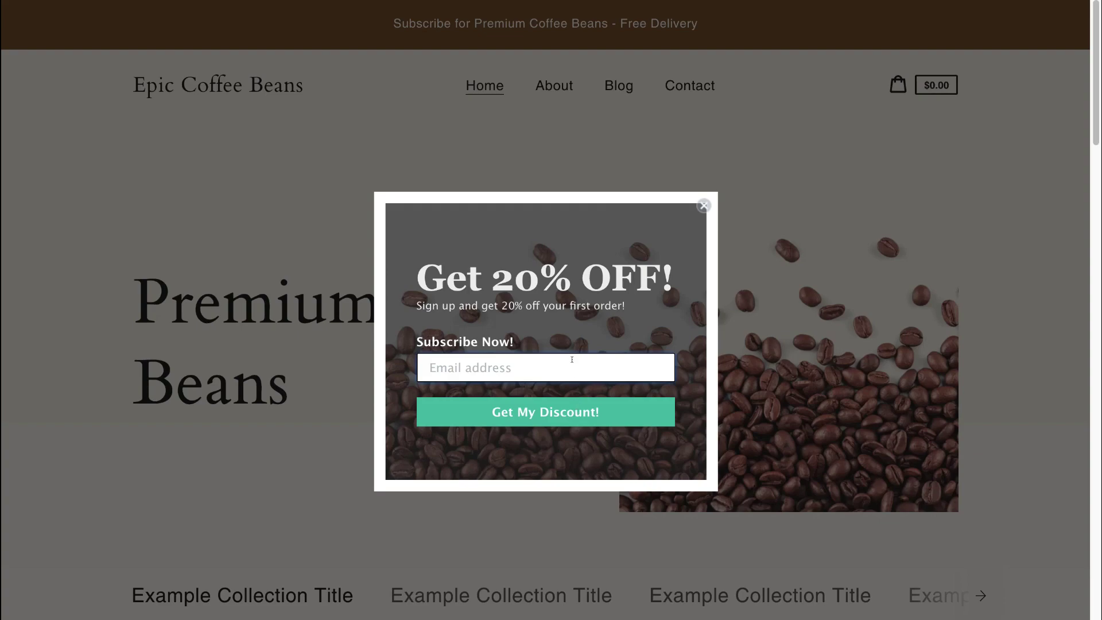
key("super+v")
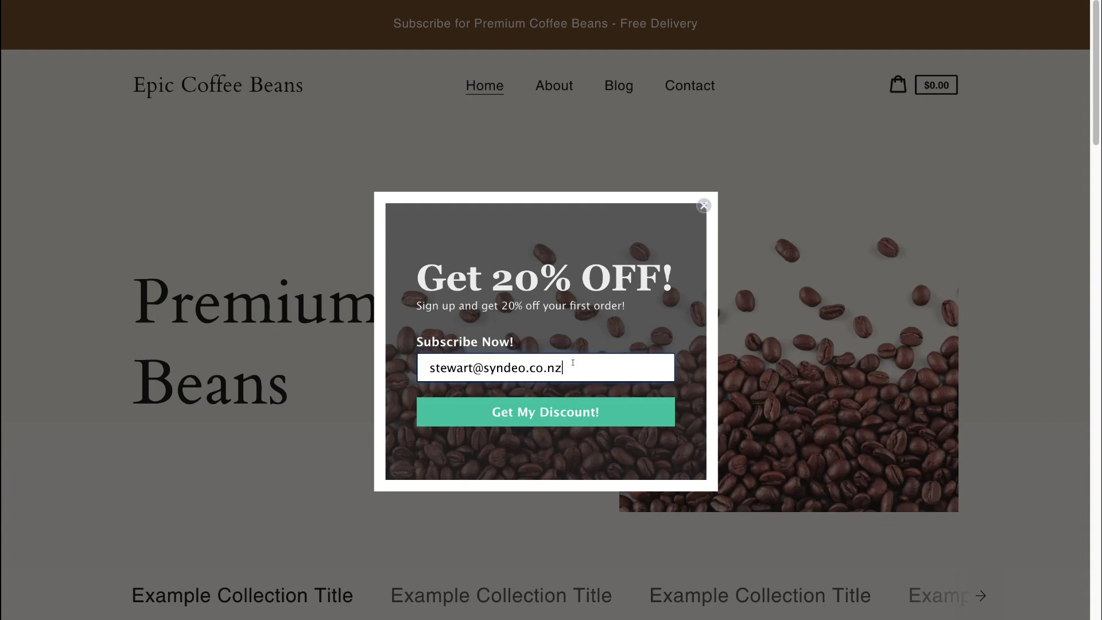
left_click(611, 415)
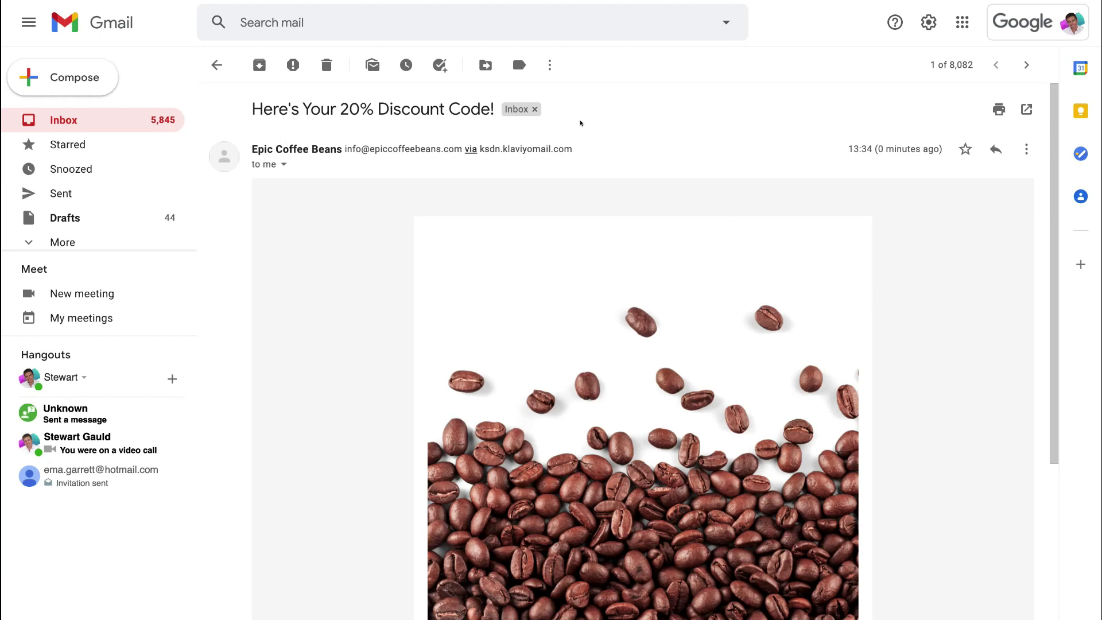
- Review the received "Here's Your 20% Discount Code!" email in Gmail down to the promo code and footer
scroll(925, 413, "down", 4)
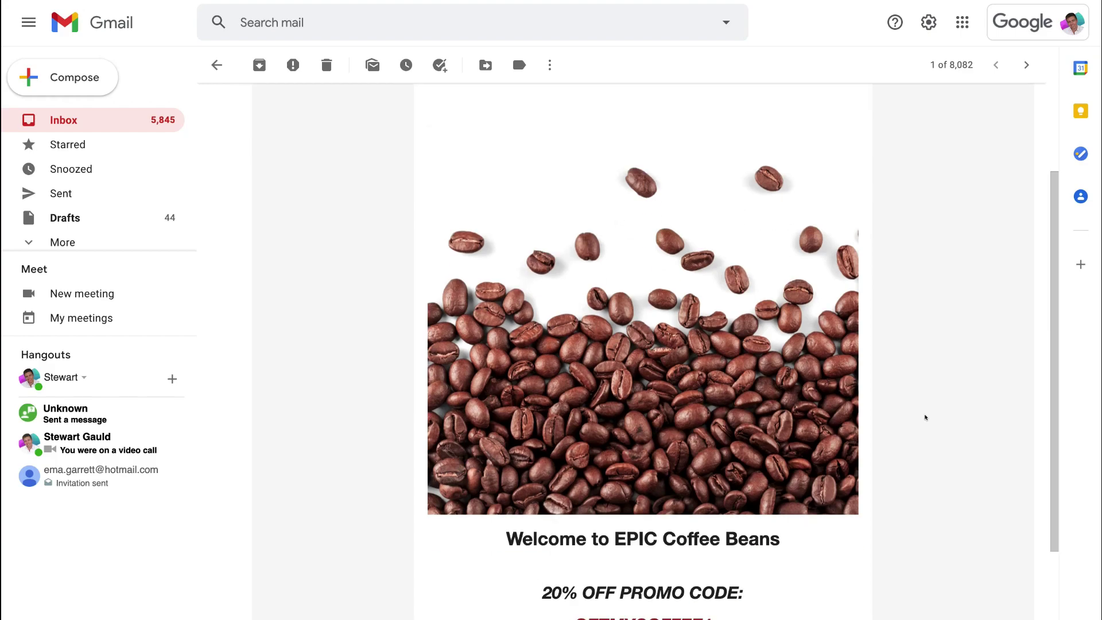
scroll(924, 417, "down", 1)
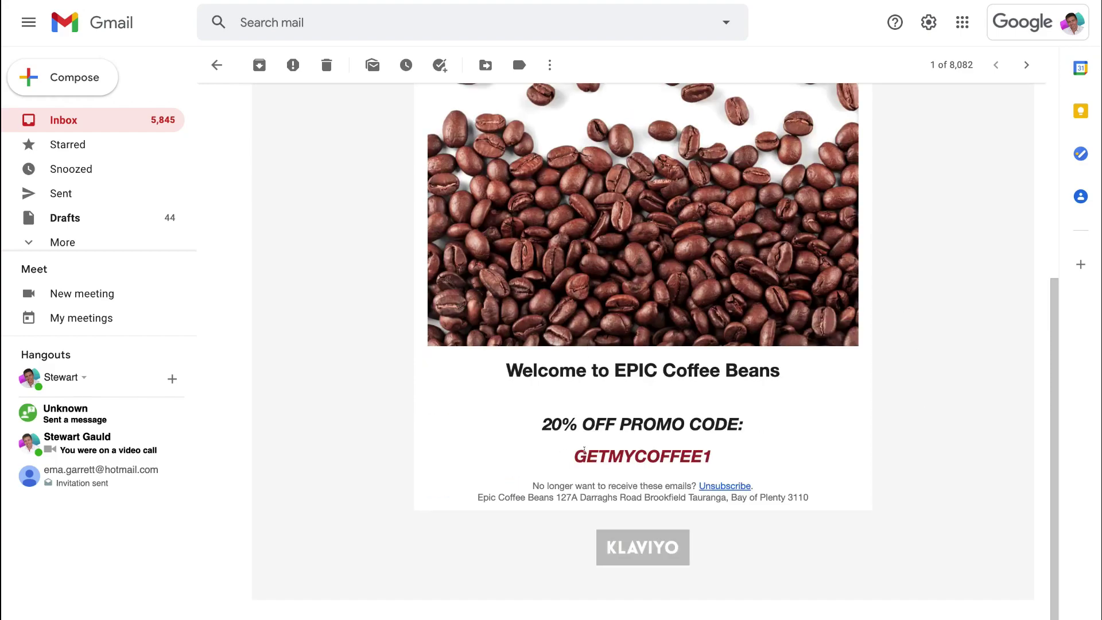